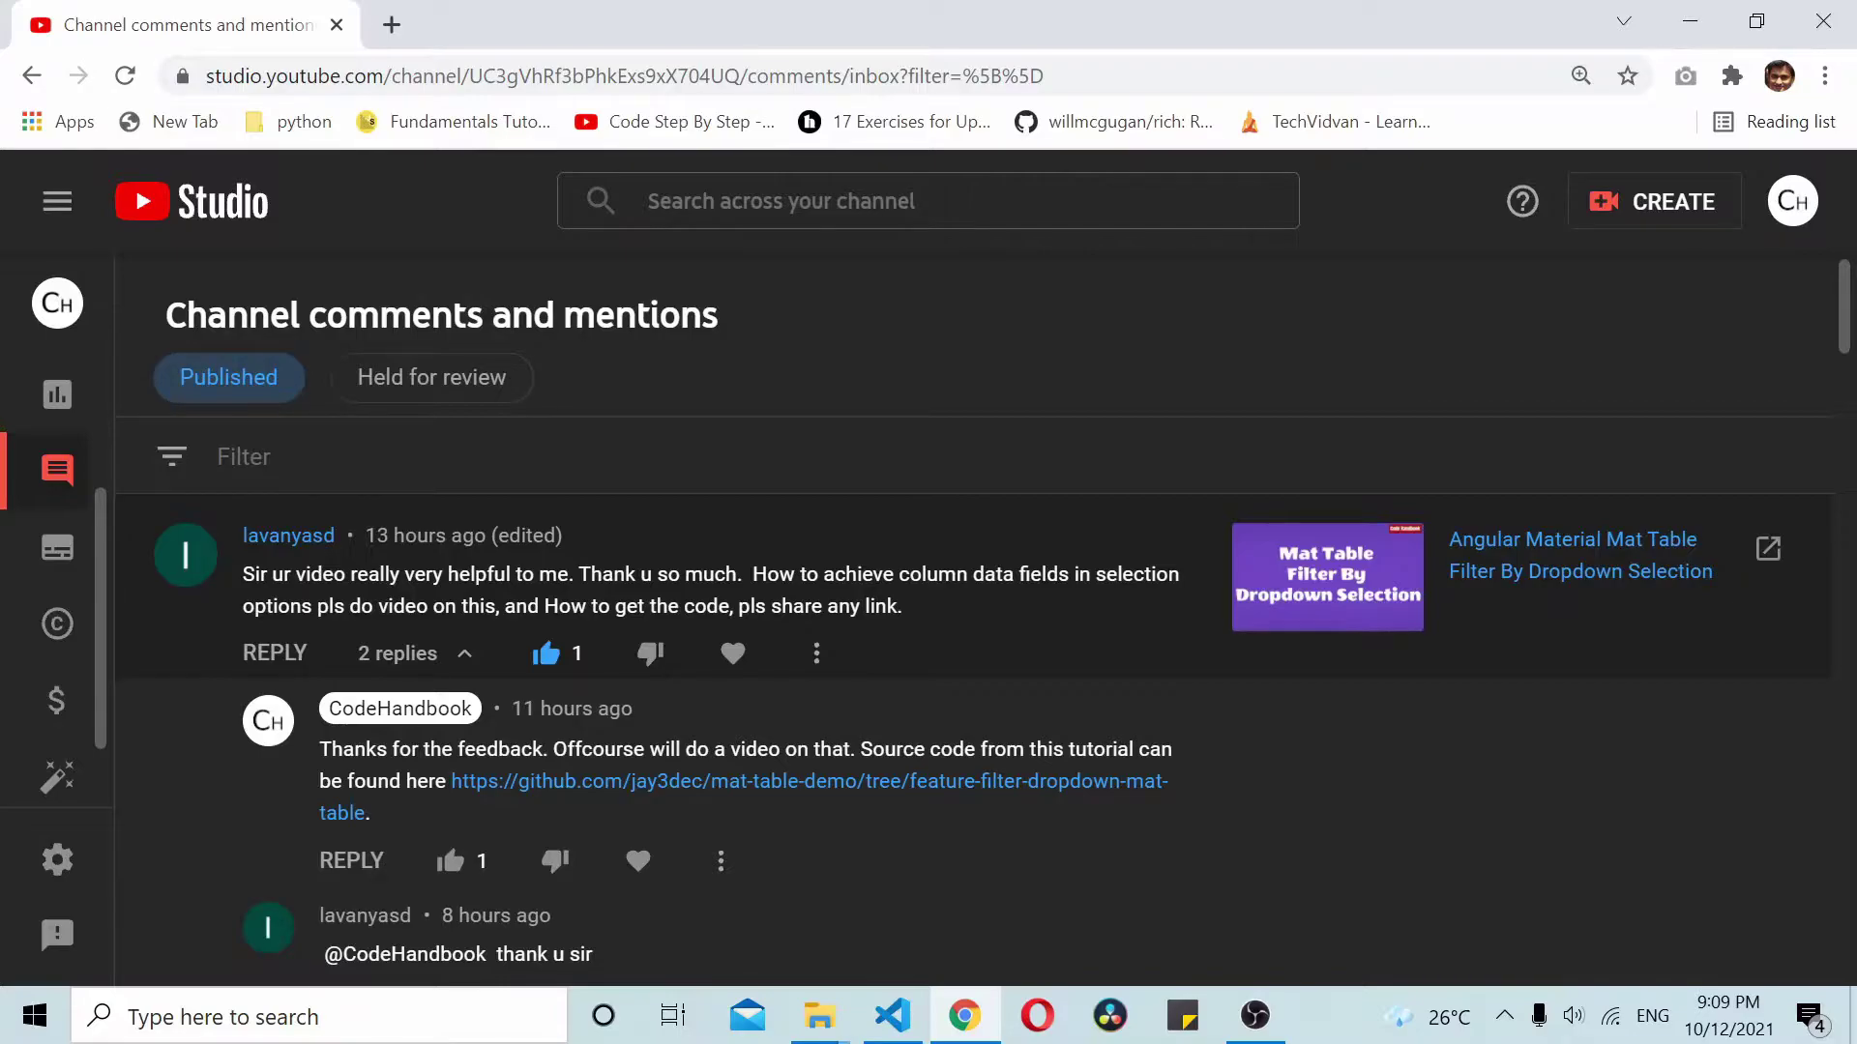
Step: Comment out the two hard-coded Male and Female mat-option lines in app.component.html
{"action": "left_click", "coordinate": [893, 1016]}
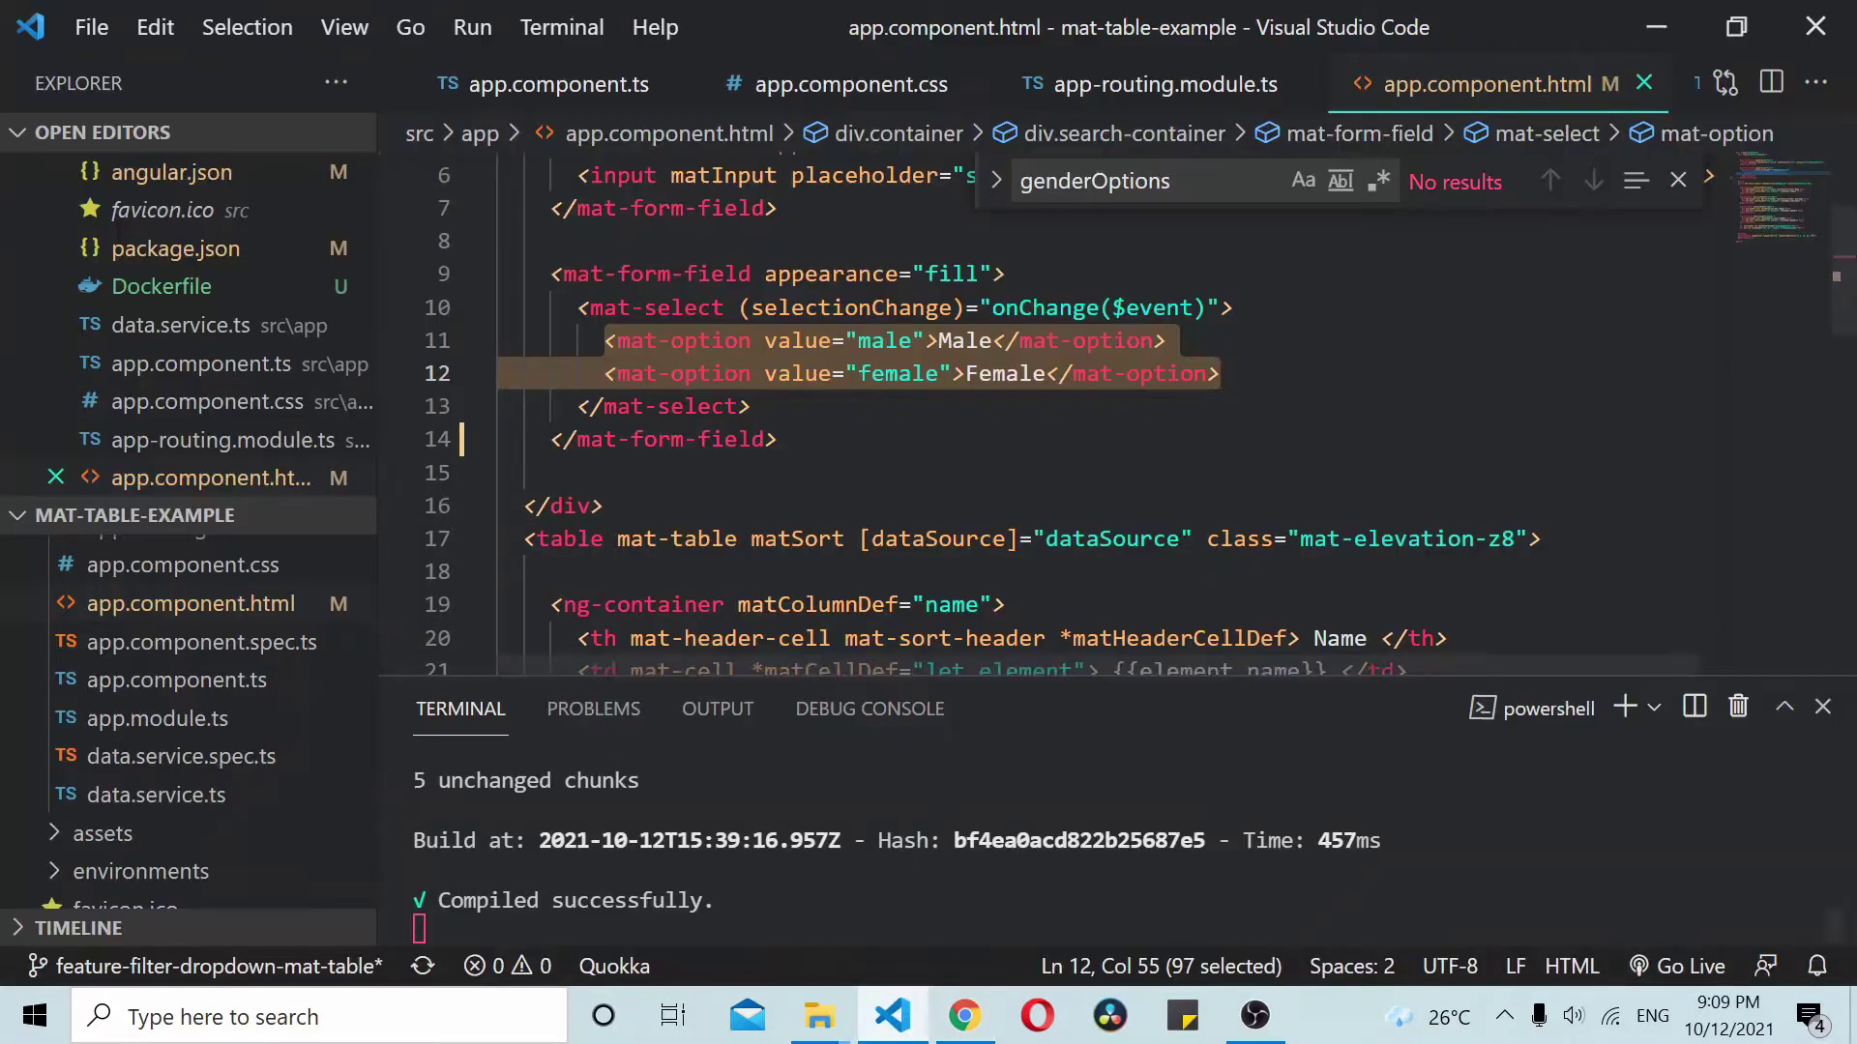
{"action": "mouse_move", "coordinate": [604, 340]}
{"action": "left_mouse_down"}
{"action": "mouse_move", "coordinate": [1067, 340]}
{"action": "mouse_move", "coordinate": [1223, 372]}
{"action": "left_mouse_up"}
{"action": "key", "text": "Right"}
{"action": "left_click_drag", "start_coordinate": [594, 341], "coordinate": [1223, 373]}
{"action": "key", "text": "shift+alt+a"}
Step: Add a mat-option looping *ngFor over genderOptions with [value]="item" showing {{item}}, and save the template
{"action": "key", "text": "Right"}
{"action": "key", "text": "Return"}
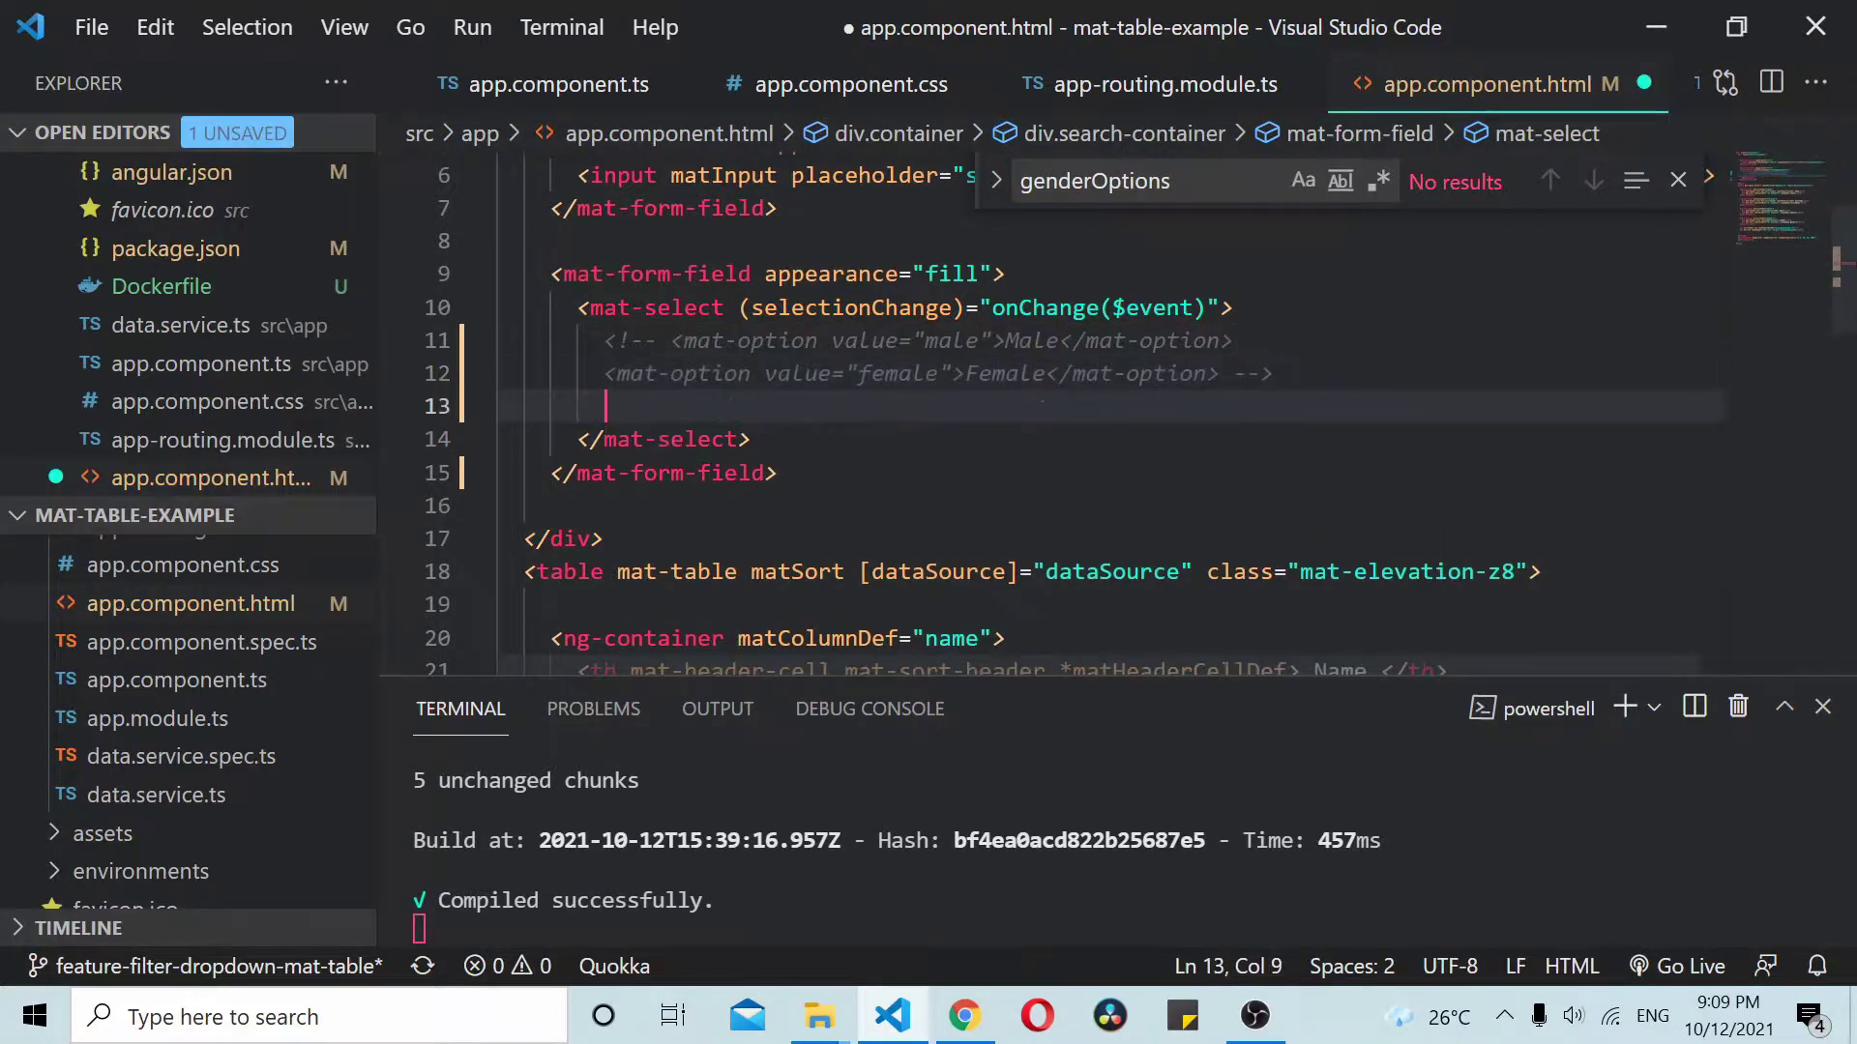
{"action": "type", "text": "<mat"}
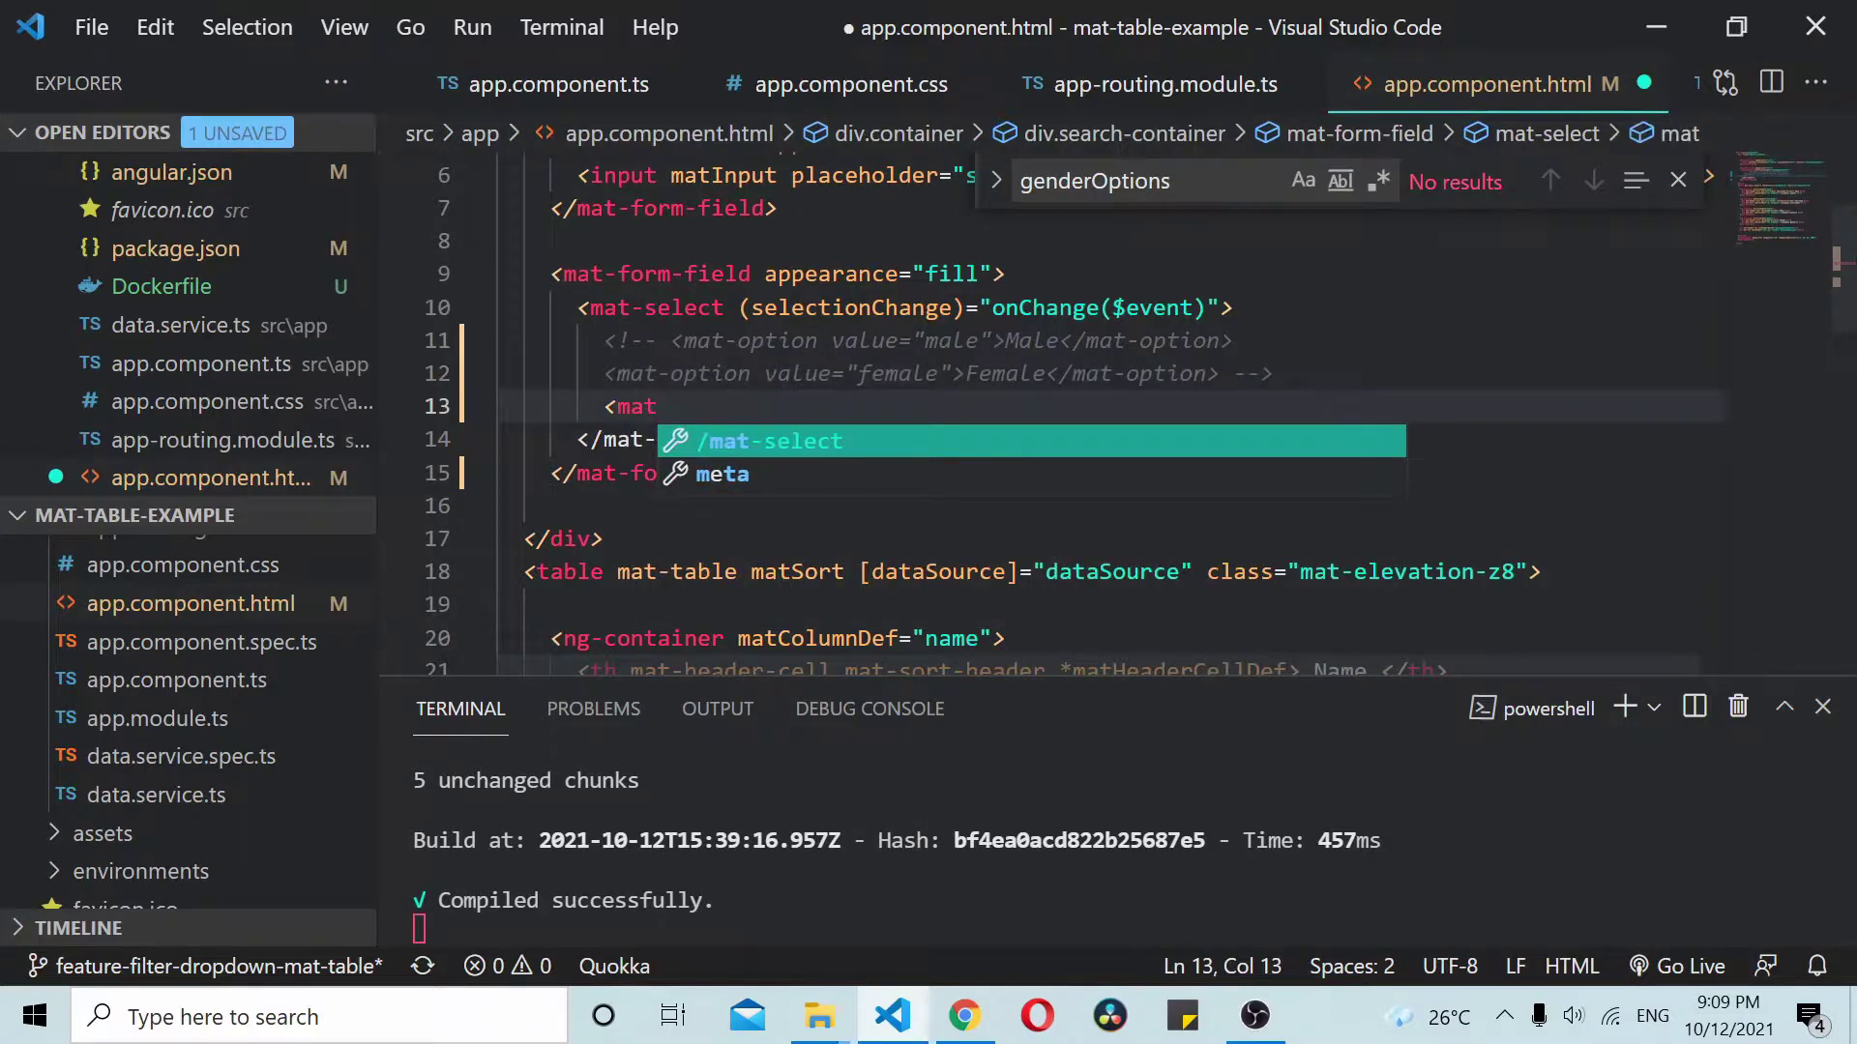
{"action": "type", "text": "-option>"}
{"action": "key", "text": "Return"}
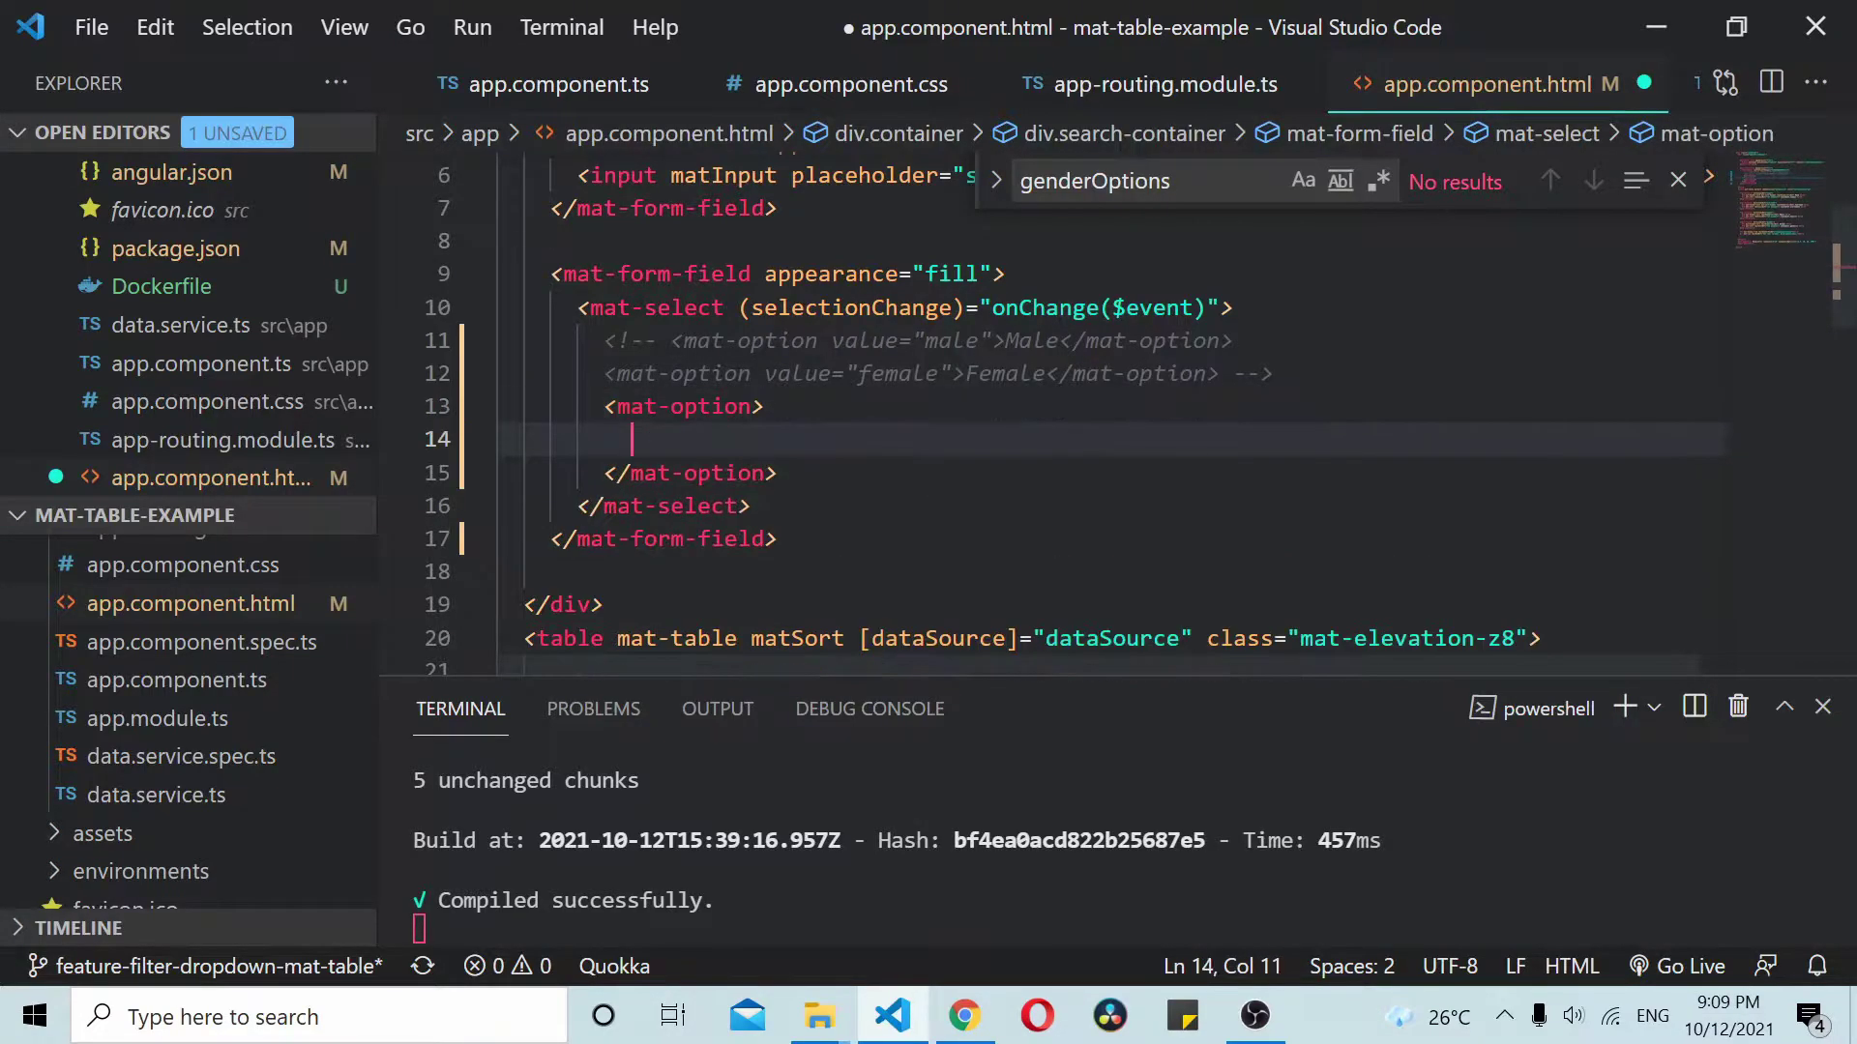
{"action": "left_click", "coordinate": [643, 406]}
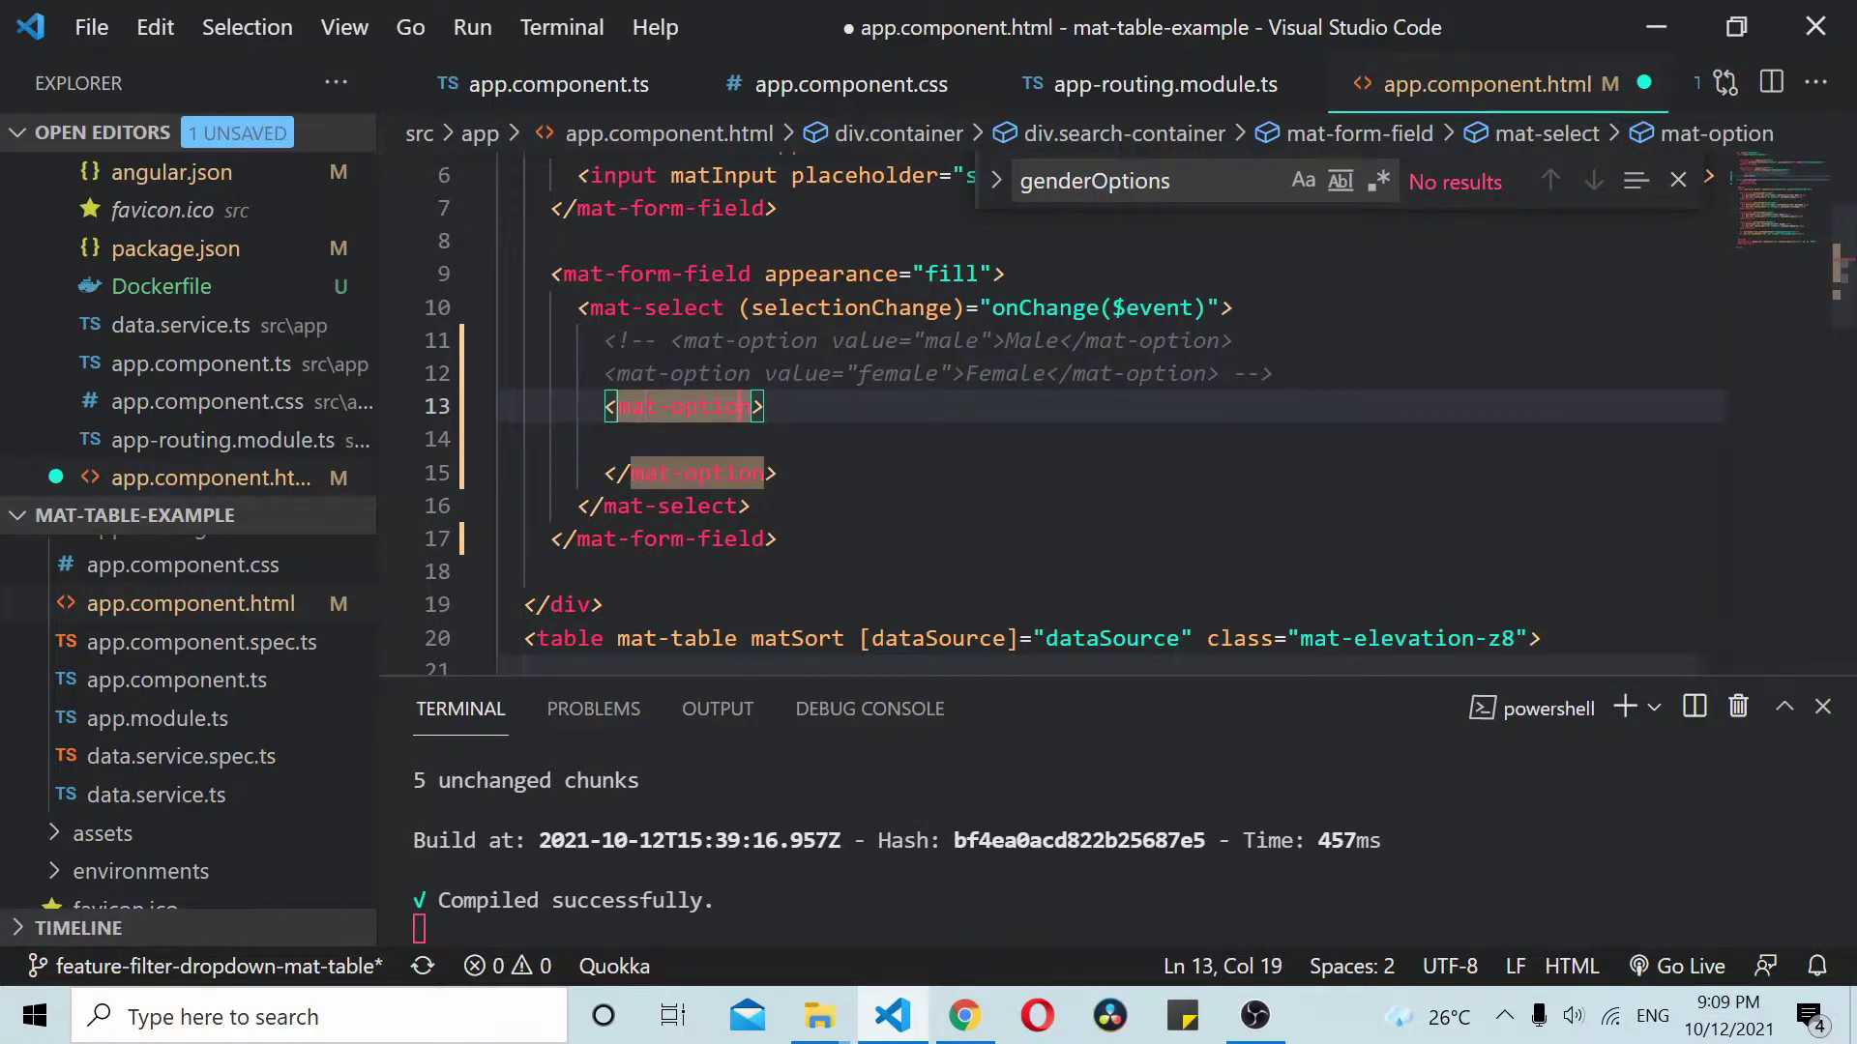
{"action": "type", "text": "ng"}
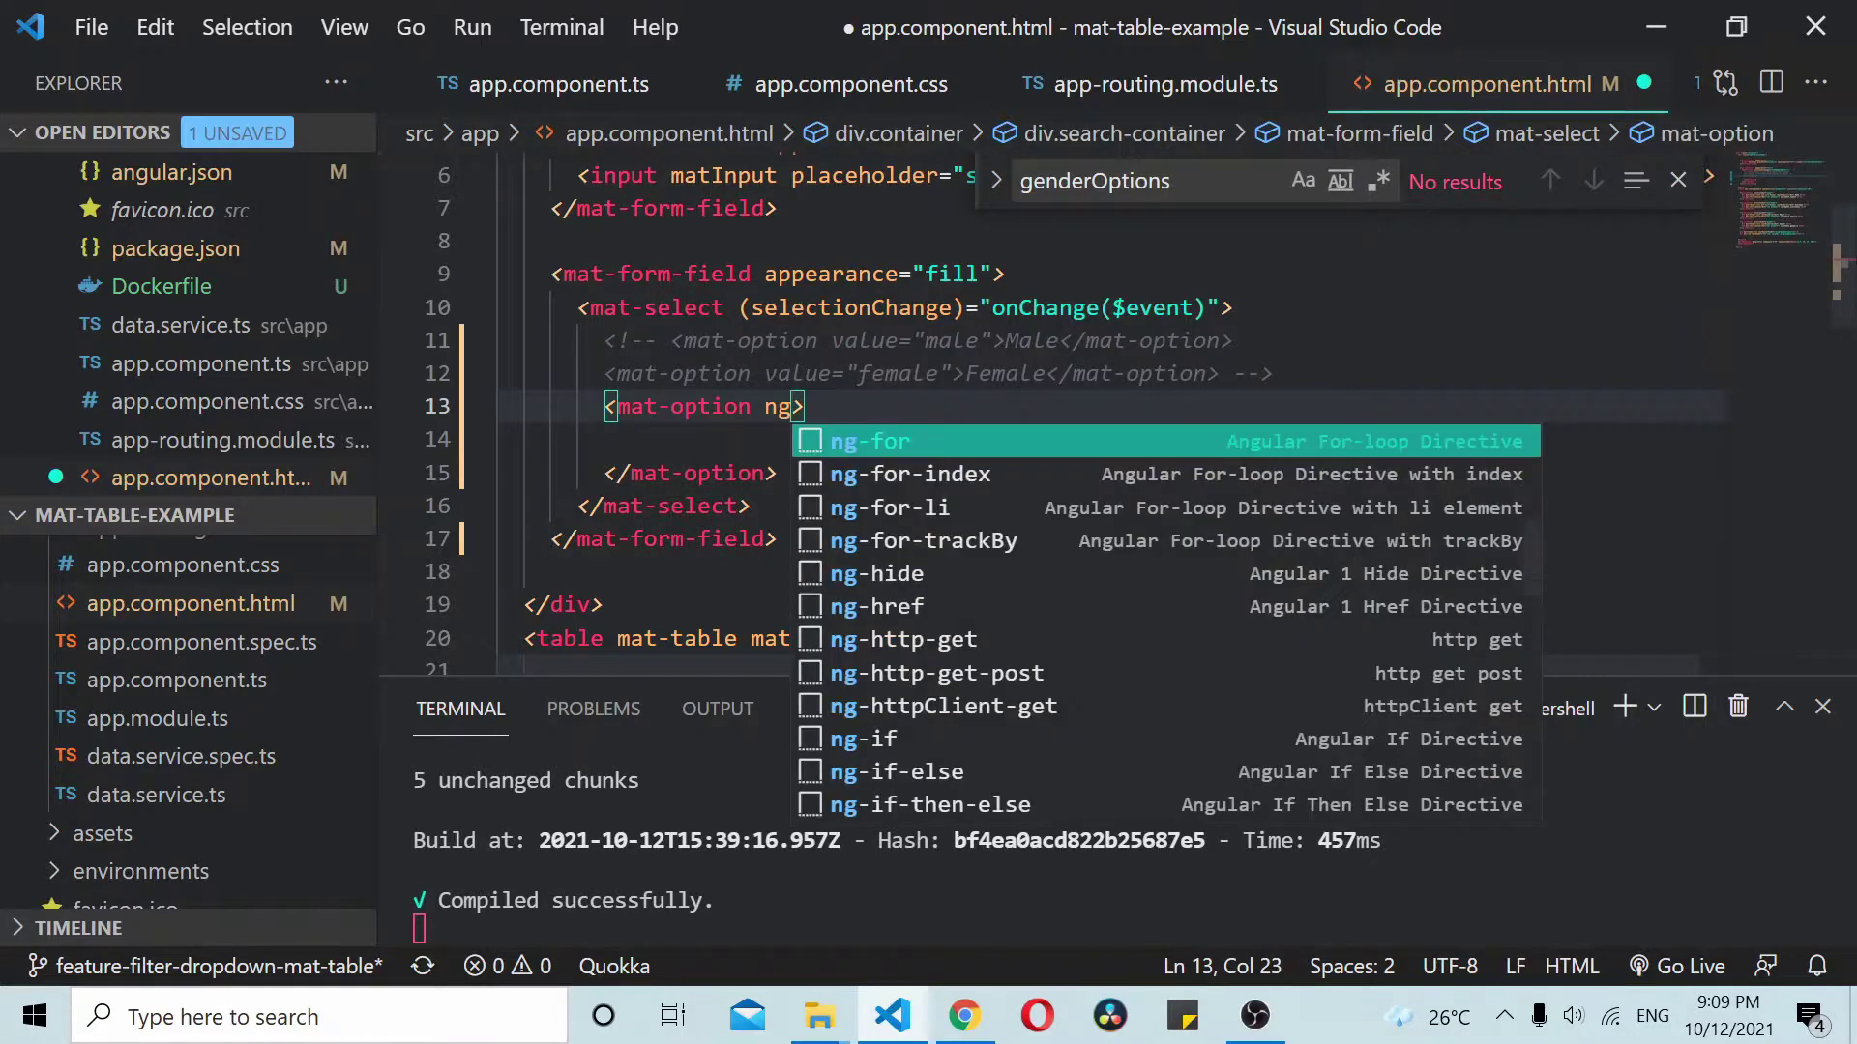
{"action": "key", "text": "Return"}
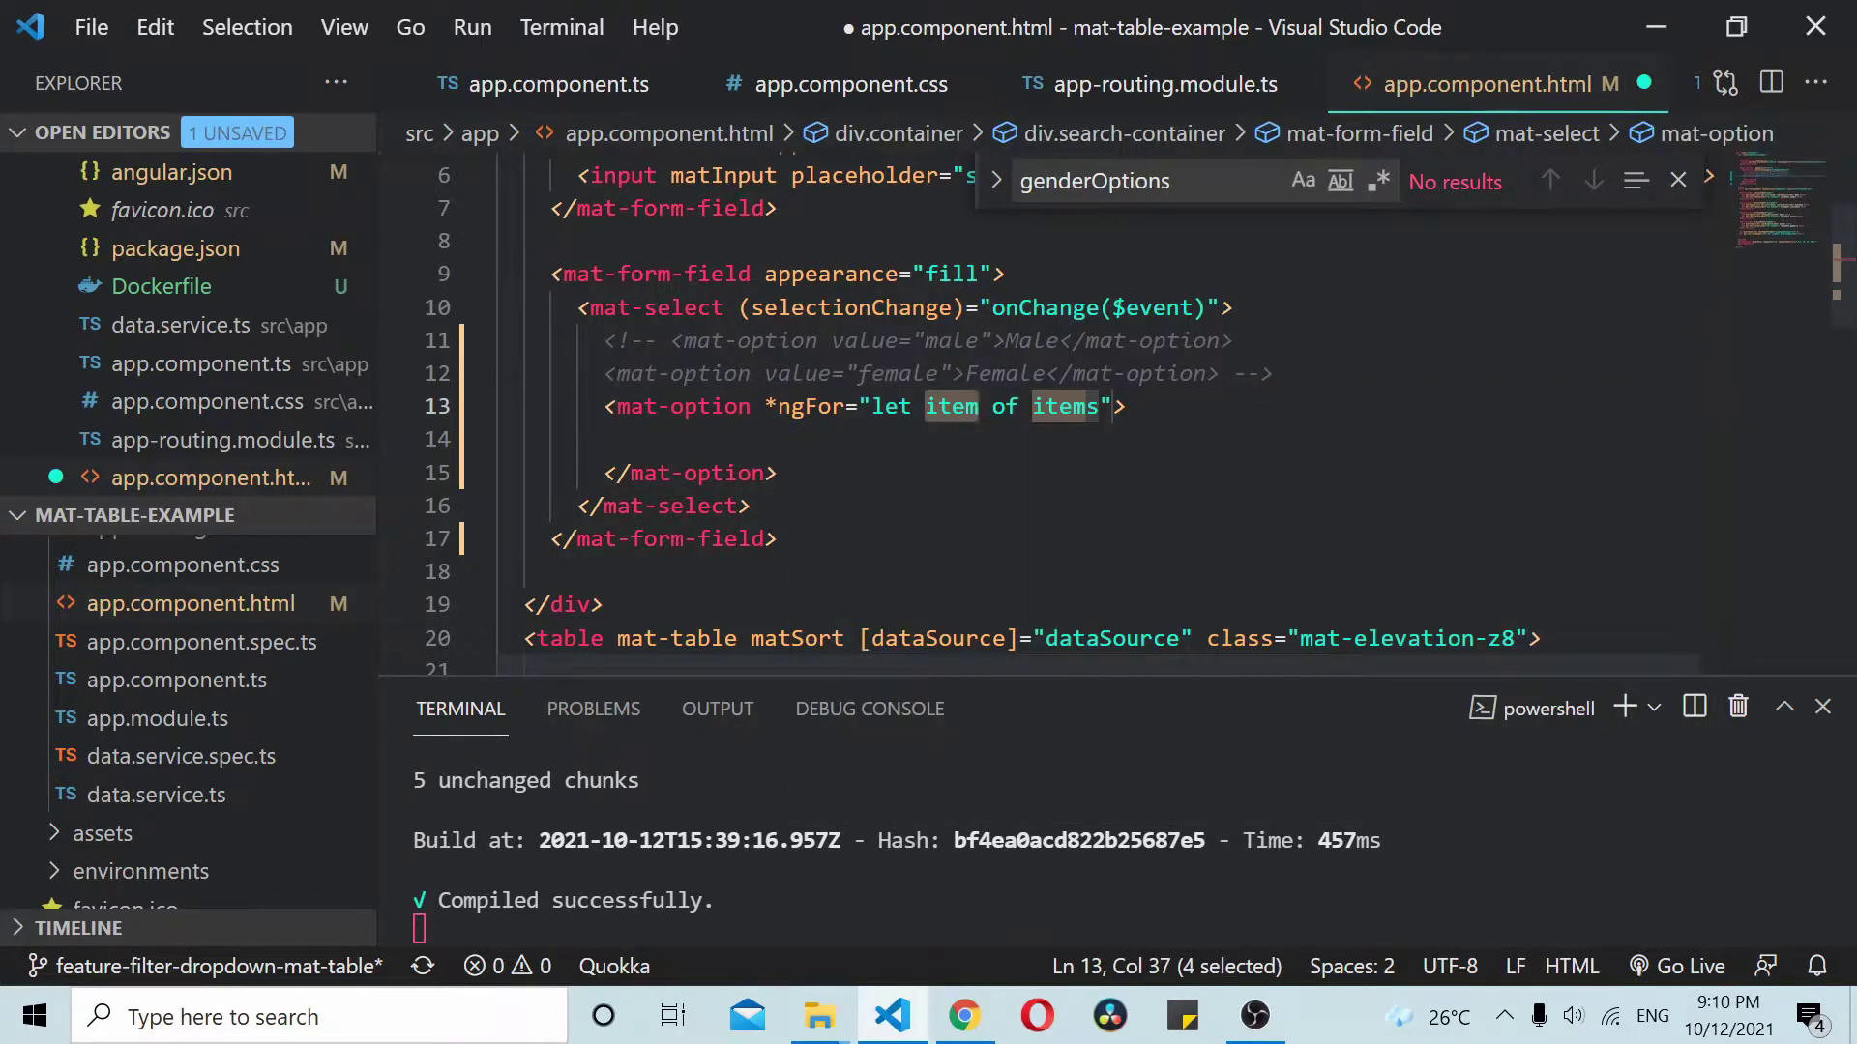
{"action": "key", "text": "Tab"}
{"action": "type", "text": "genderOptions"}
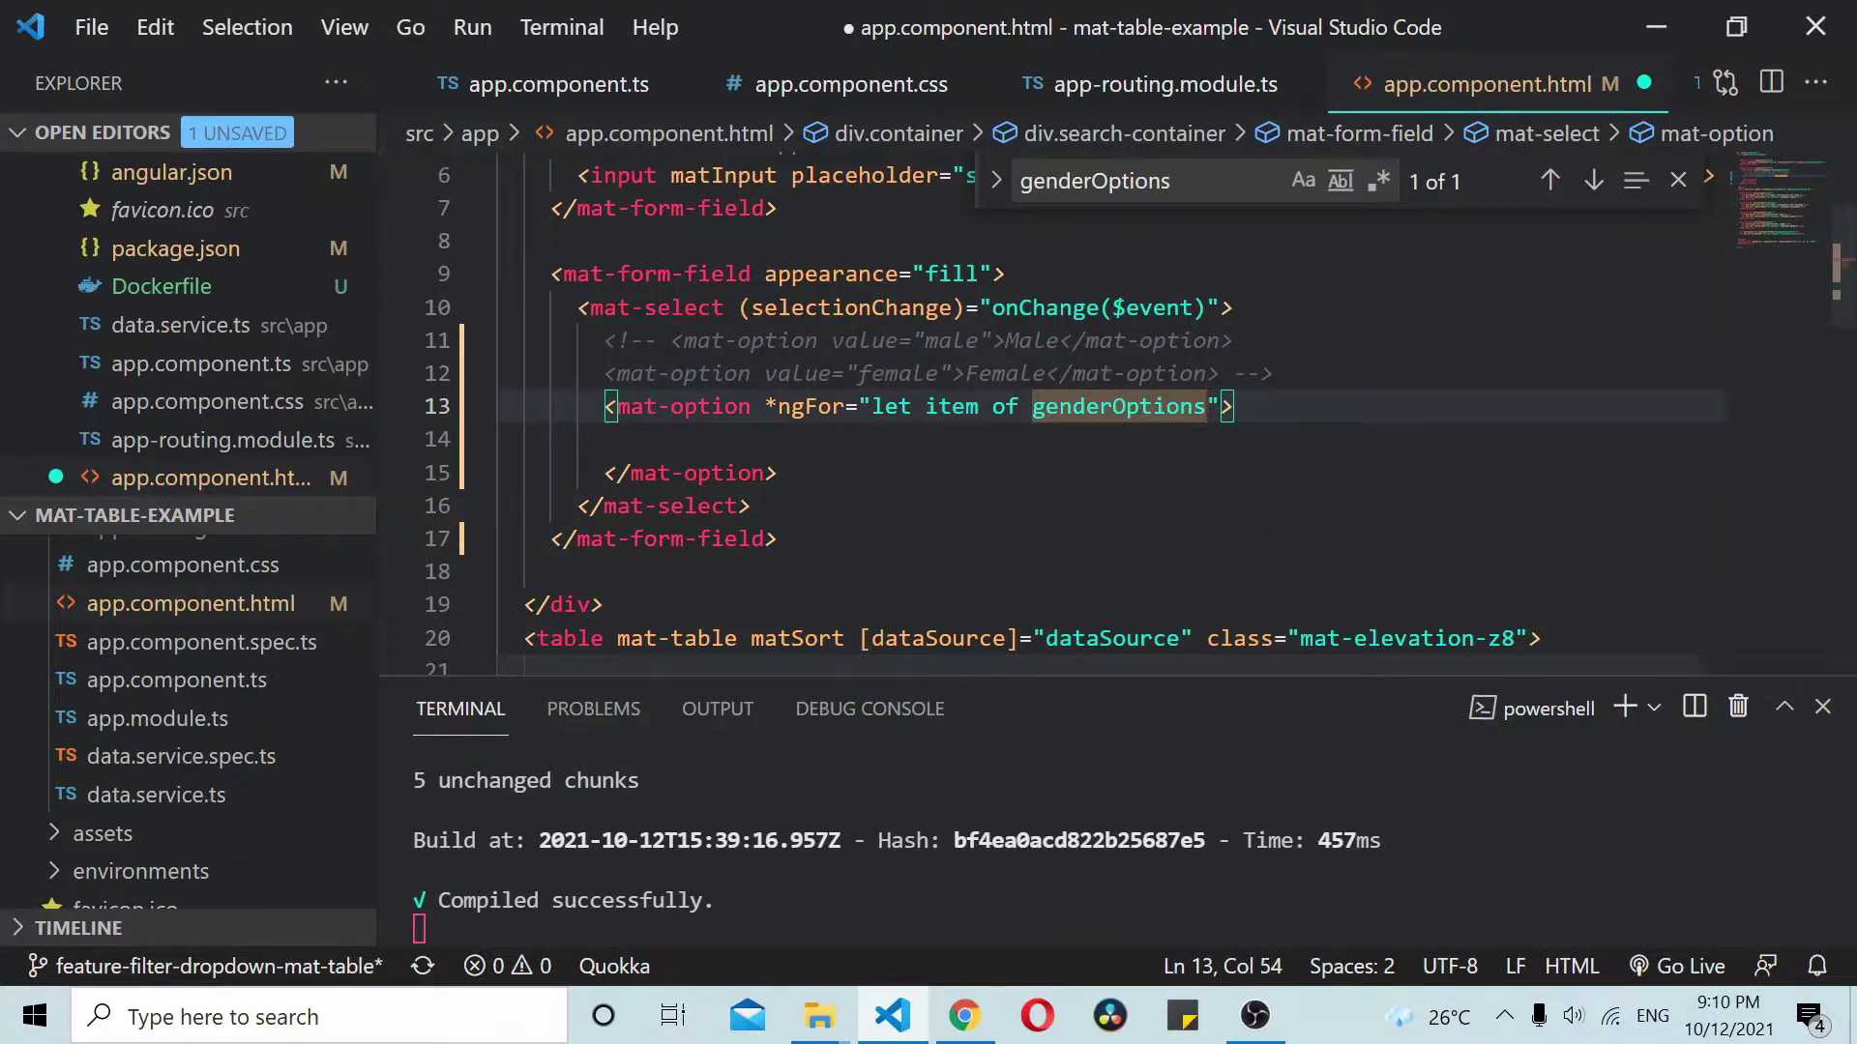
{"action": "key", "text": "ctrl+d"}
{"action": "key", "text": "Down"}
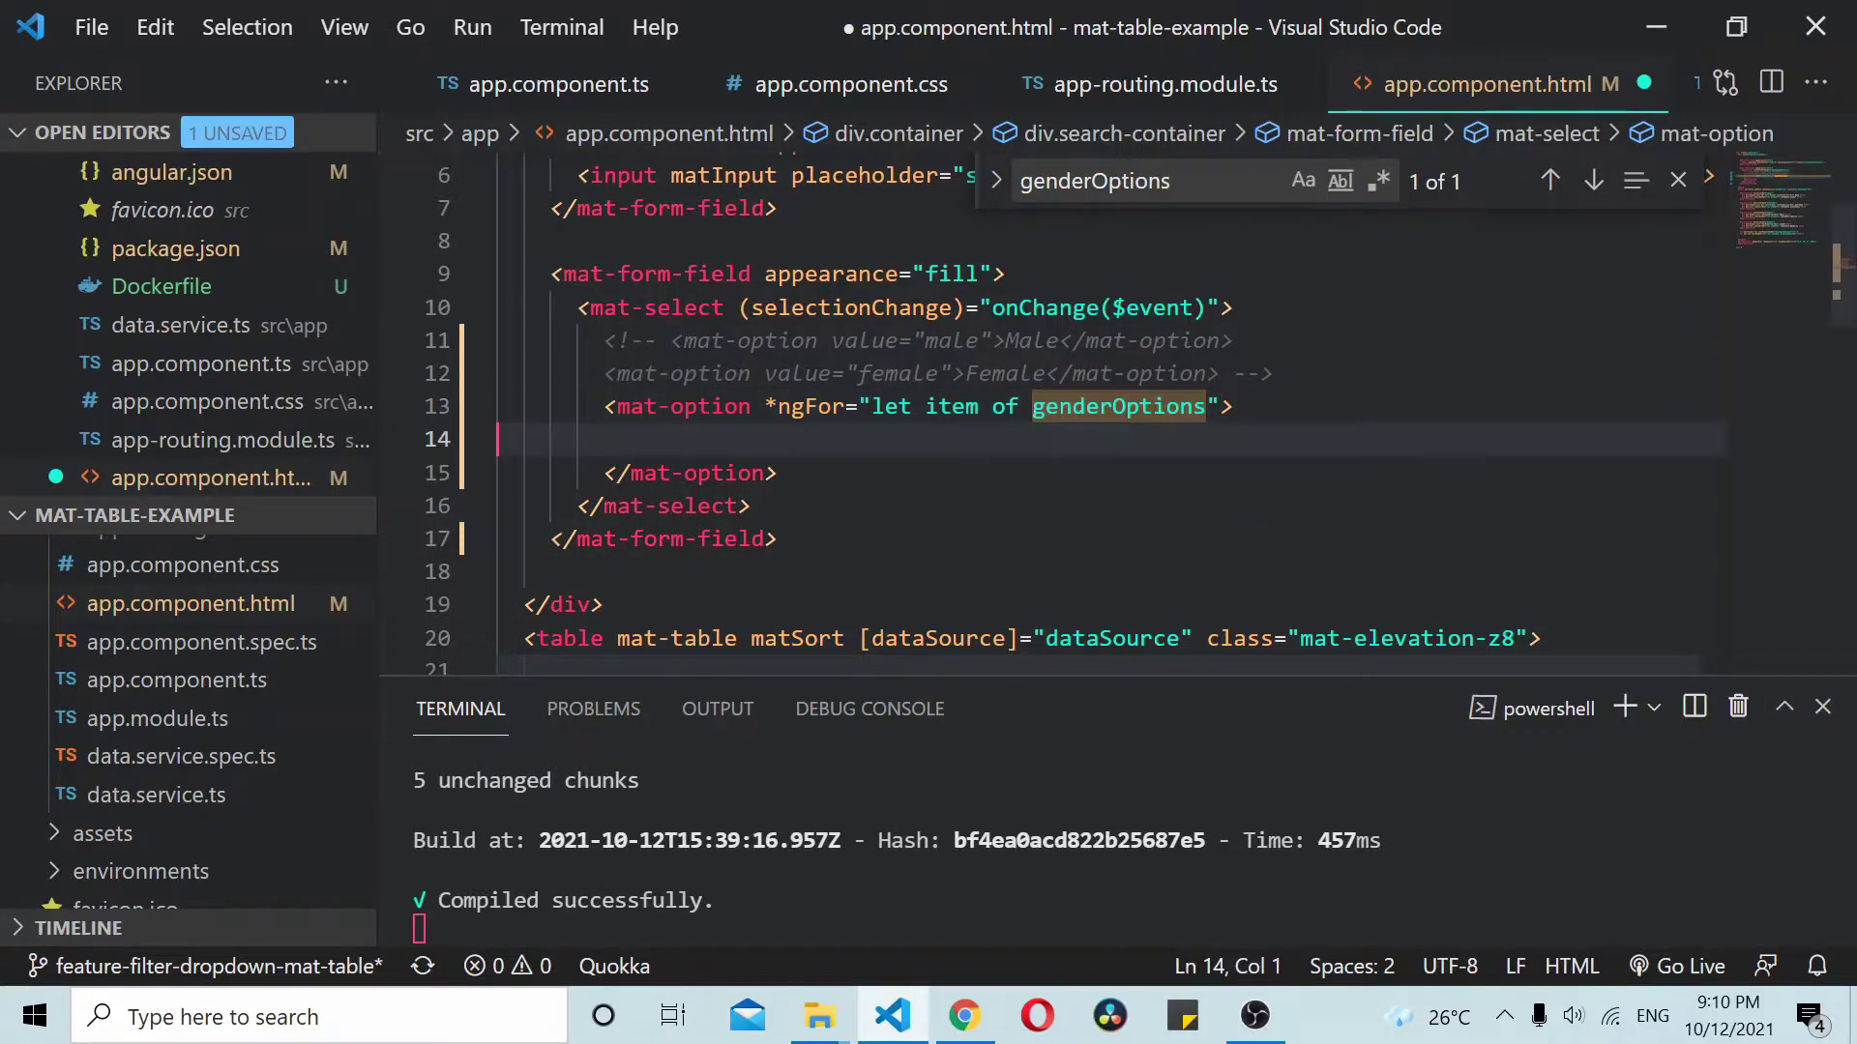
{"action": "left_click", "coordinate": [753, 407]}
{"action": "type", "text": "[value]=\"item"}
{"action": "key", "text": "Escape"}
{"action": "key", "text": "Down"}
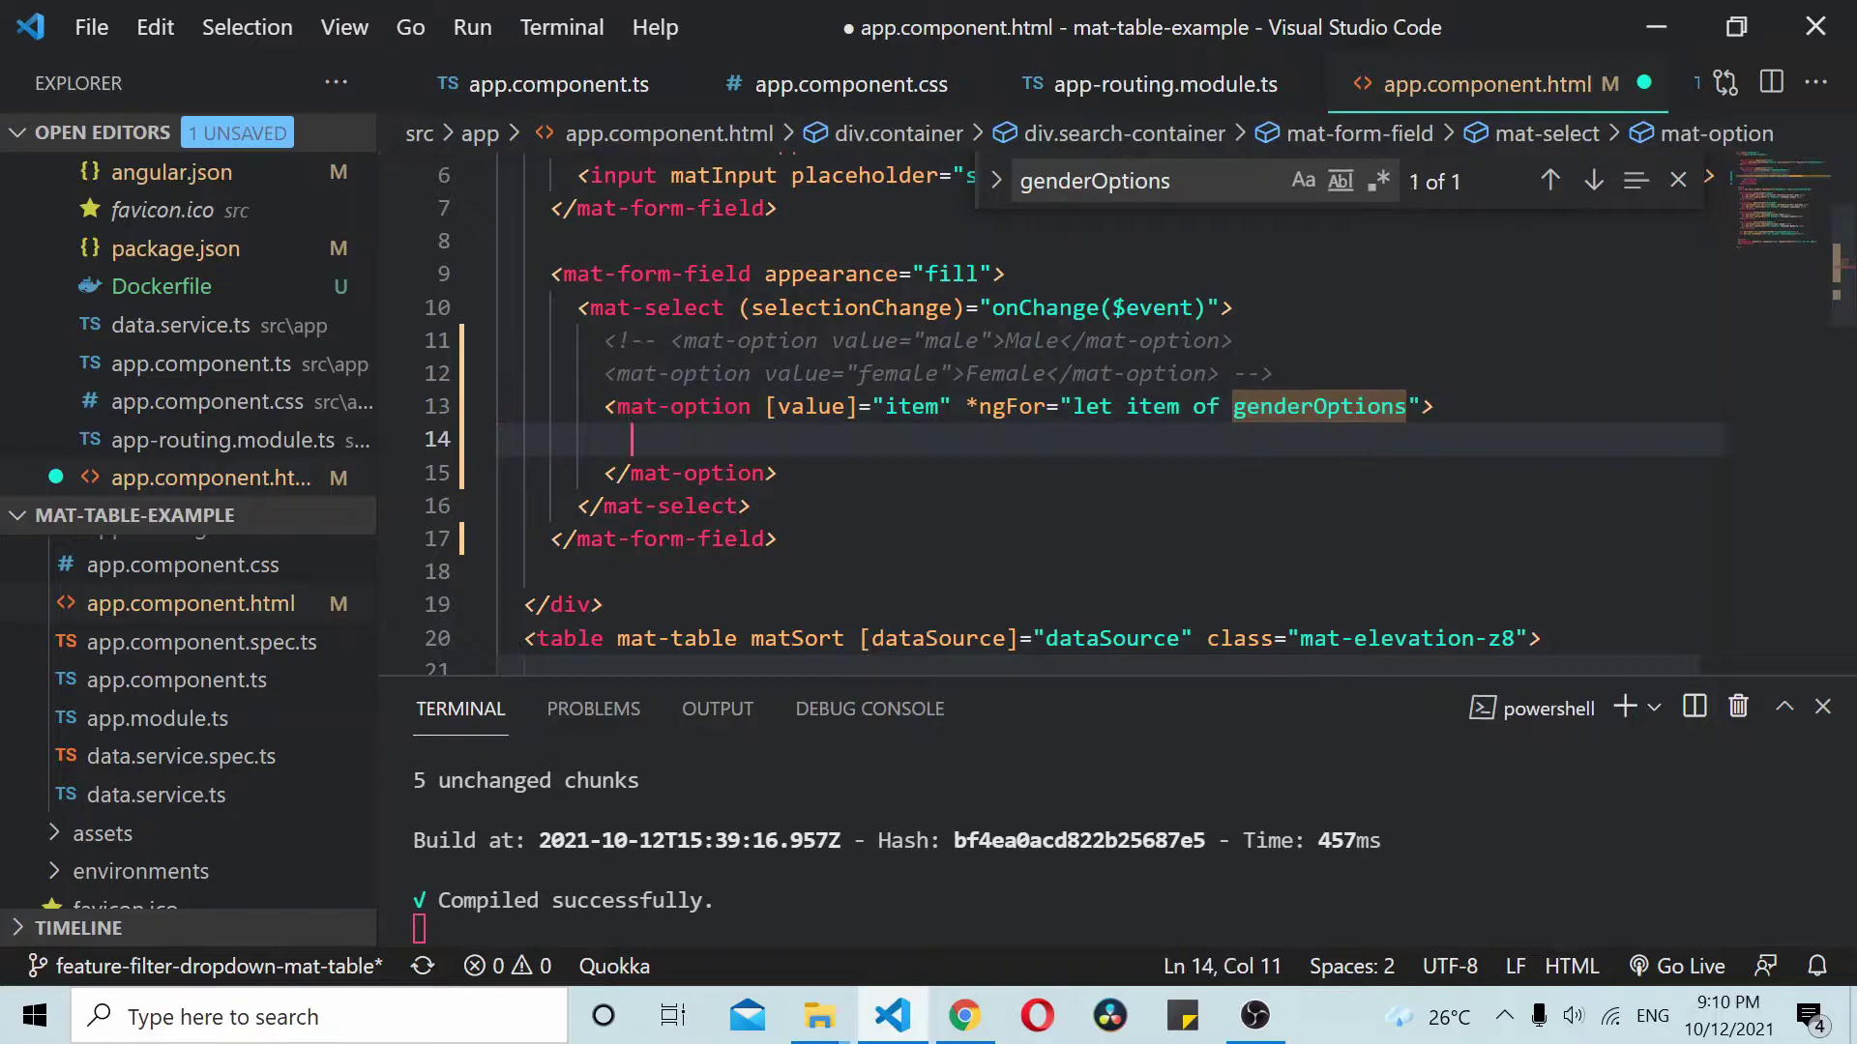
{"action": "type", "text": "{{item"}
{"action": "key", "text": "ctrl+s"}
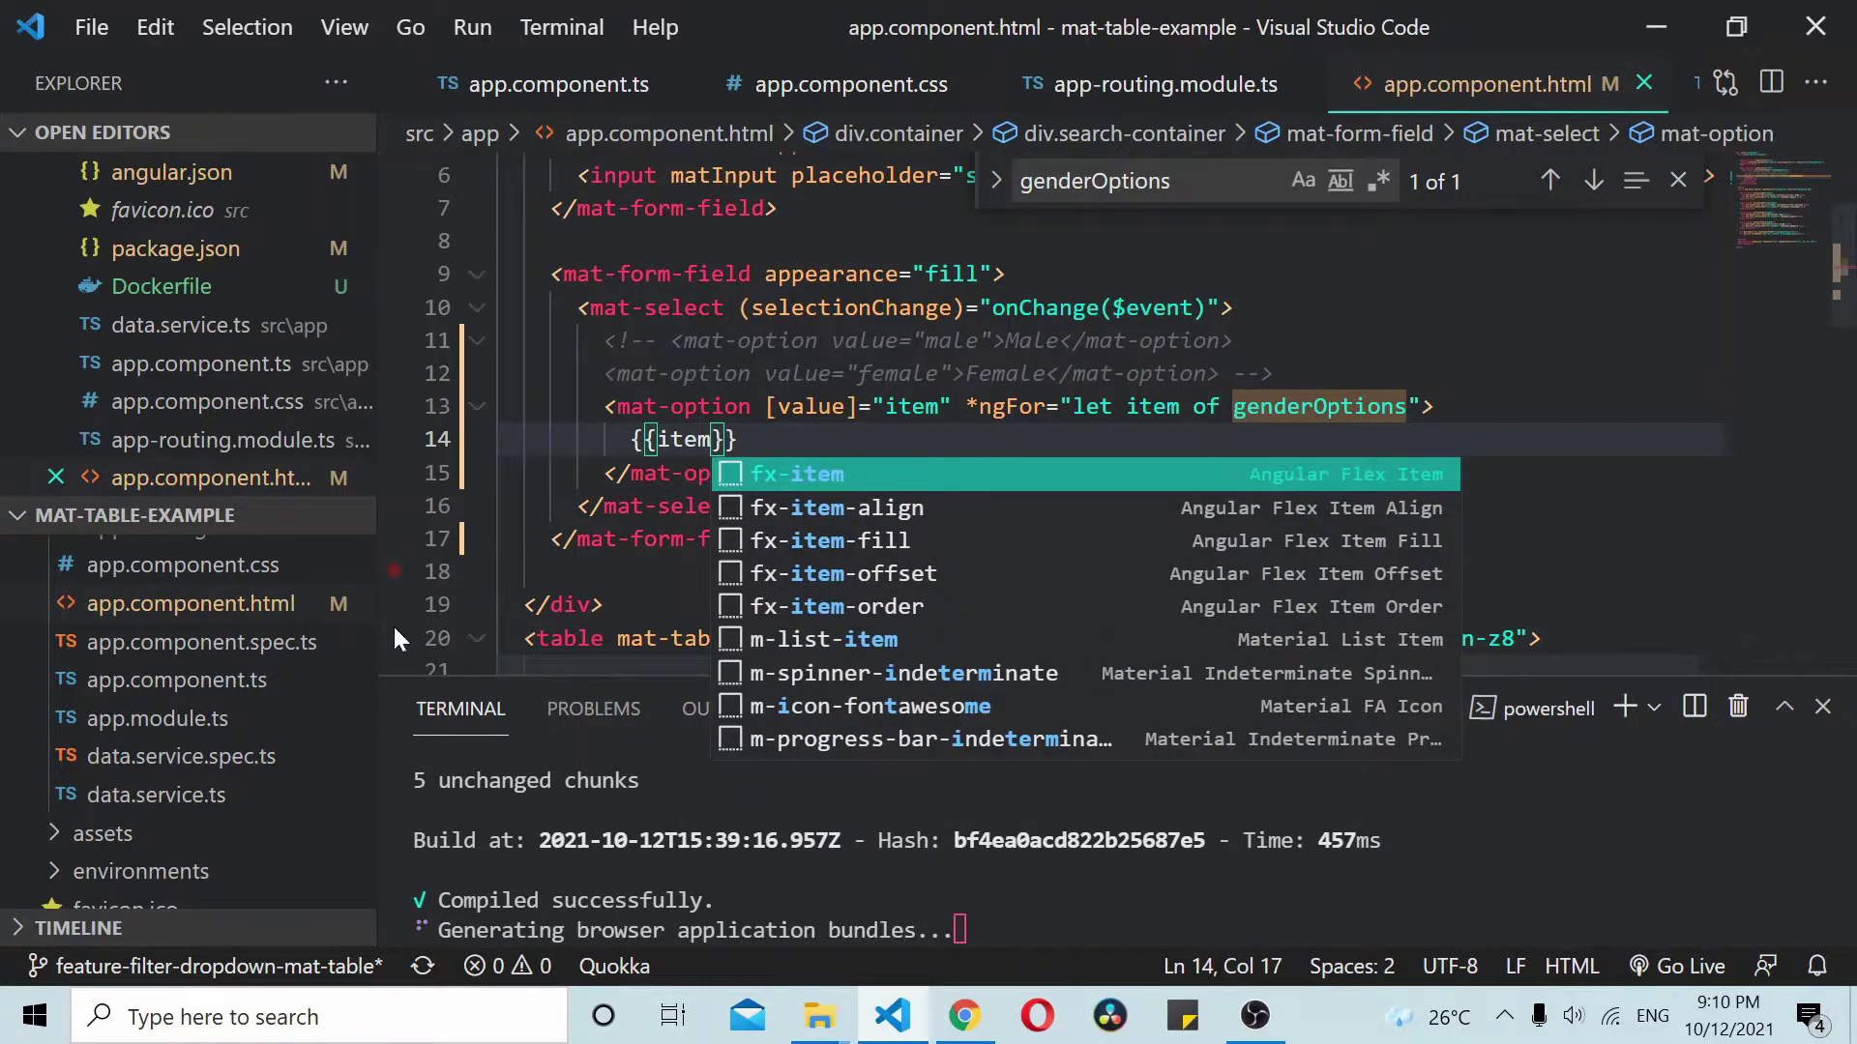
Step: Declare an empty genderOptions: any = [] property below apiResponse in app.component.ts
{"action": "left_click", "coordinate": [218, 681]}
{"action": "key", "text": "Up"}
{"action": "key", "text": "End"}
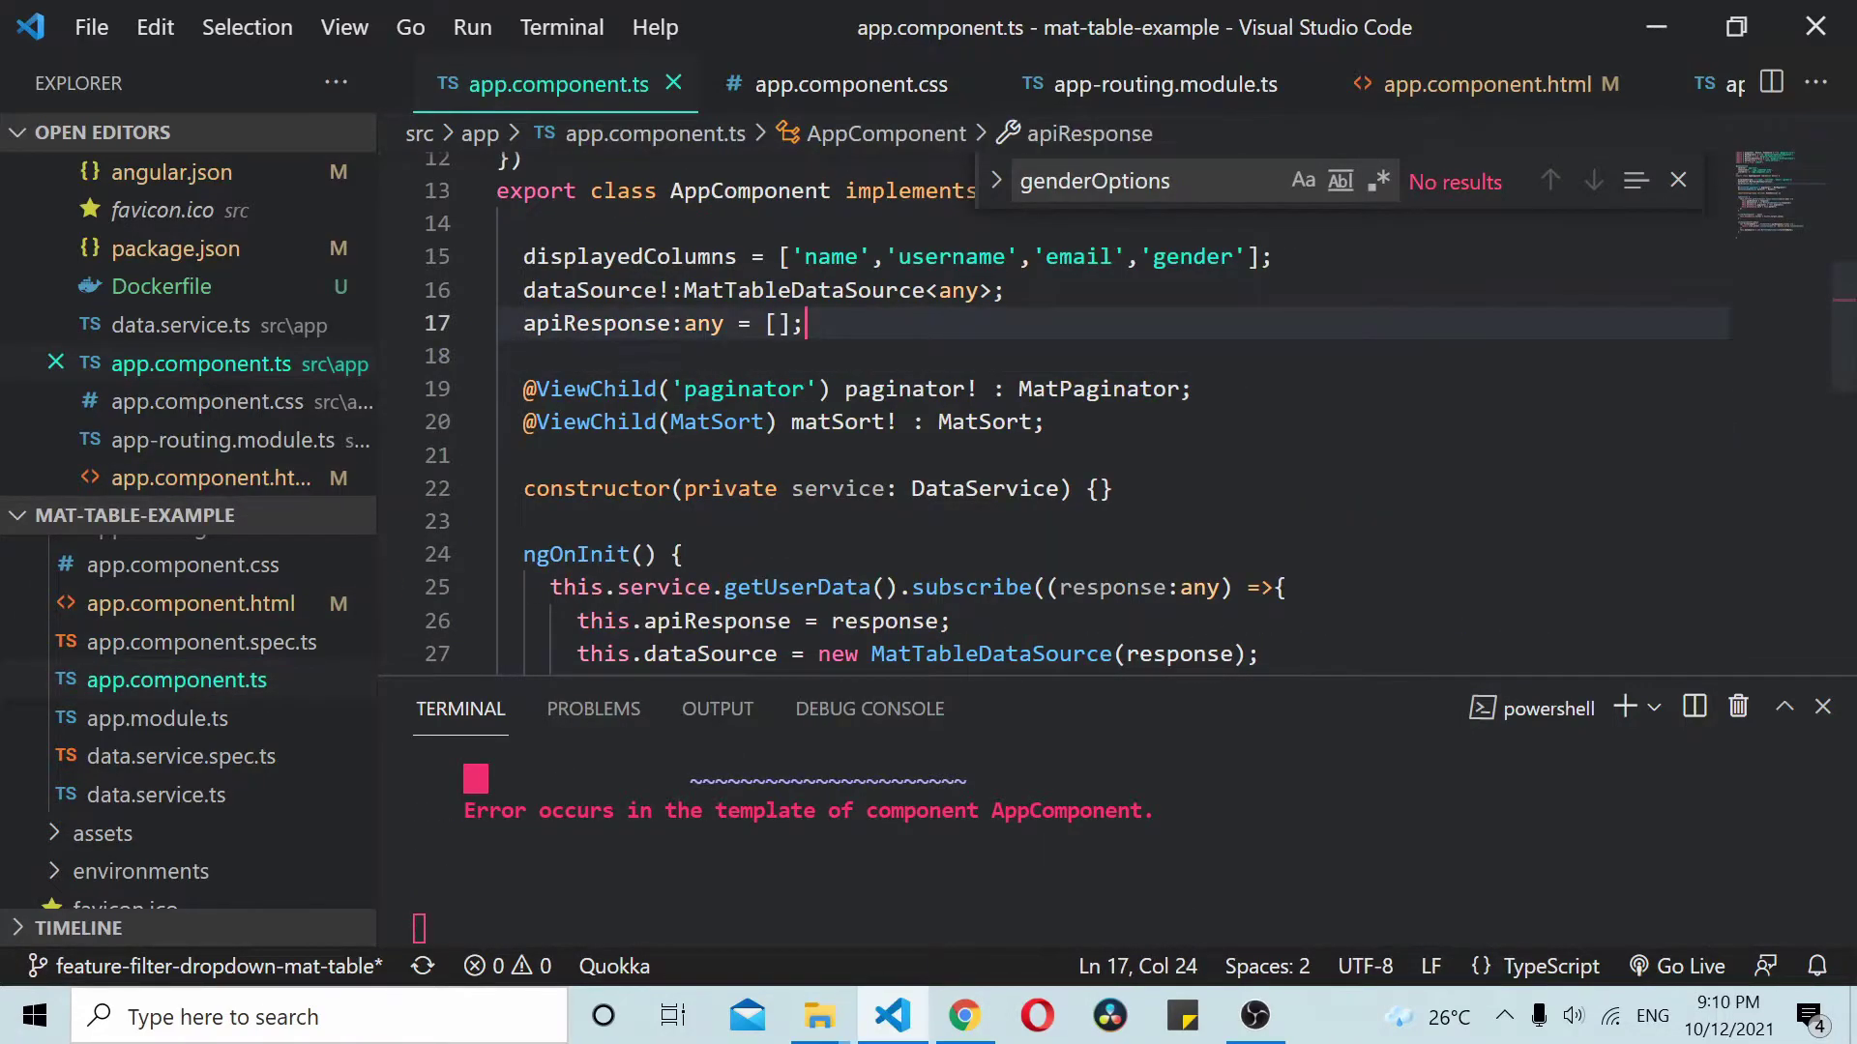
{"action": "key", "text": "Return"}
{"action": "type", "text": "genderOptions"}
{"action": "type", "text": ":"}
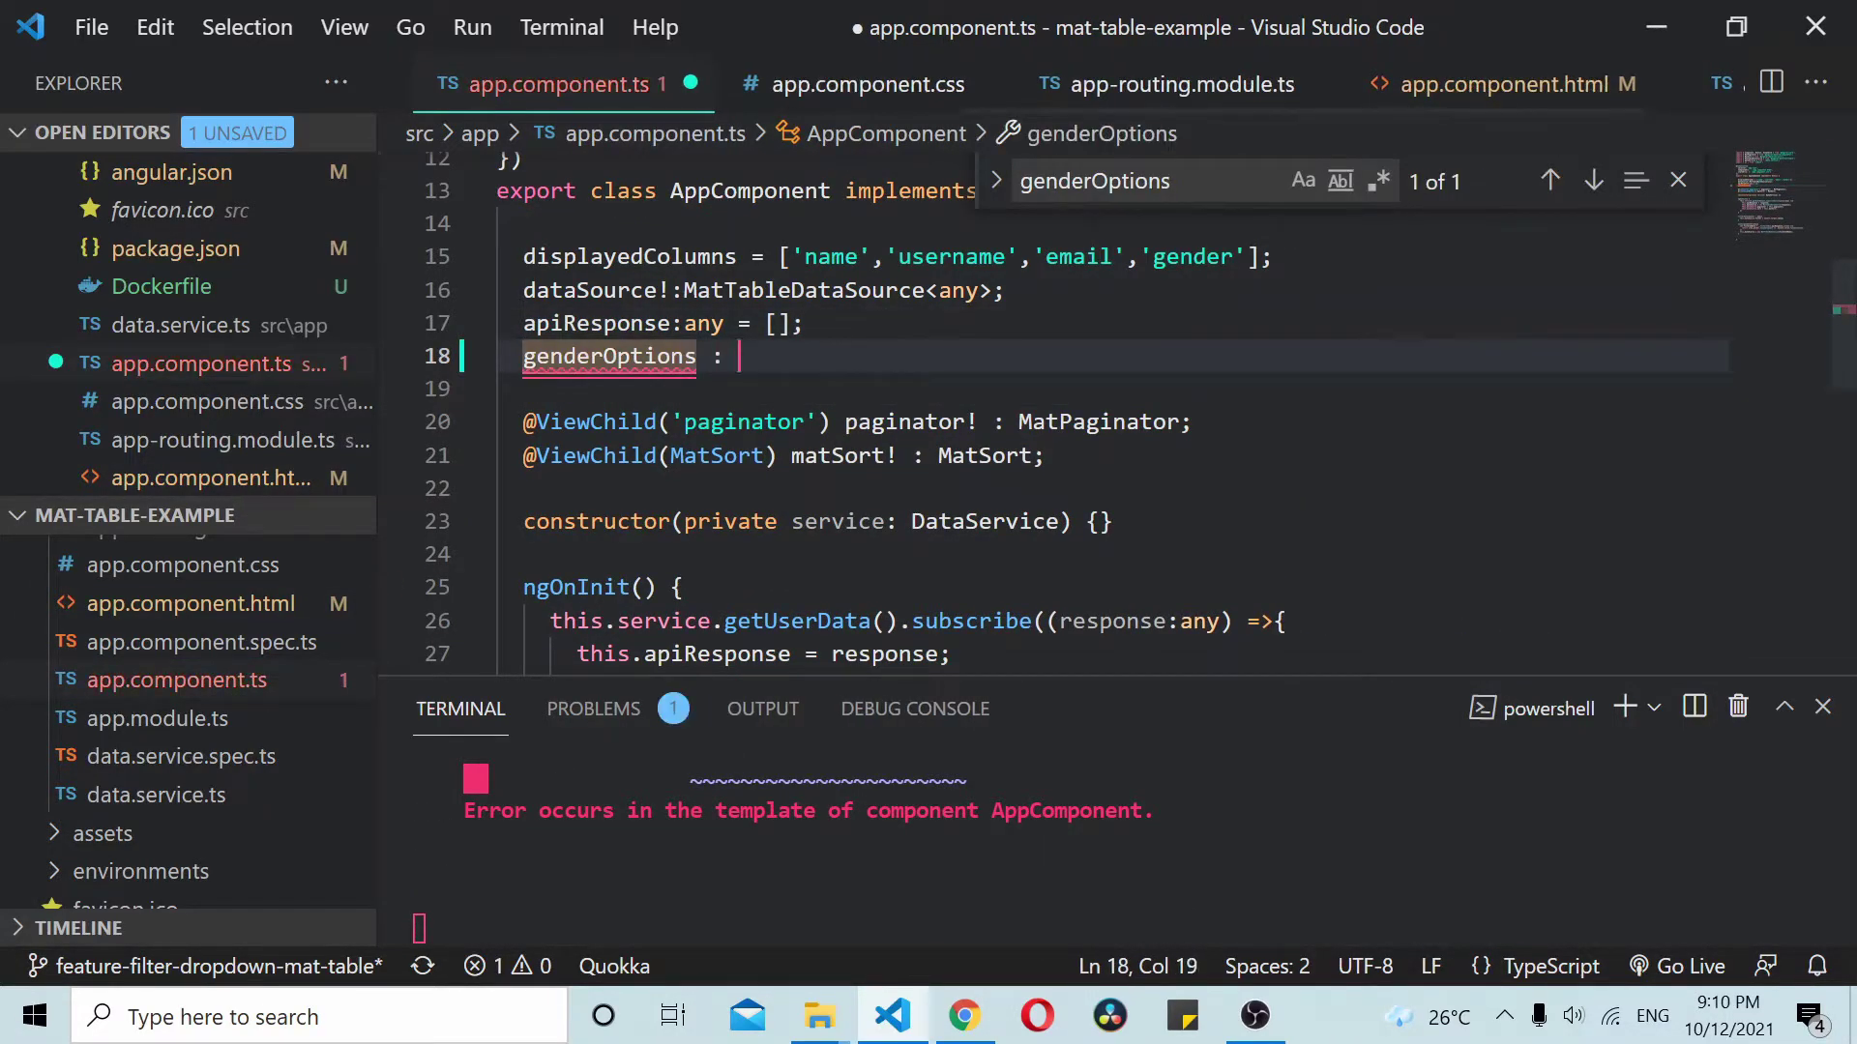
{"action": "type", "text": " any = [];"}
{"action": "scroll", "coordinate": [1074, 414], "scroll_direction": "down", "scroll_amount": 2}
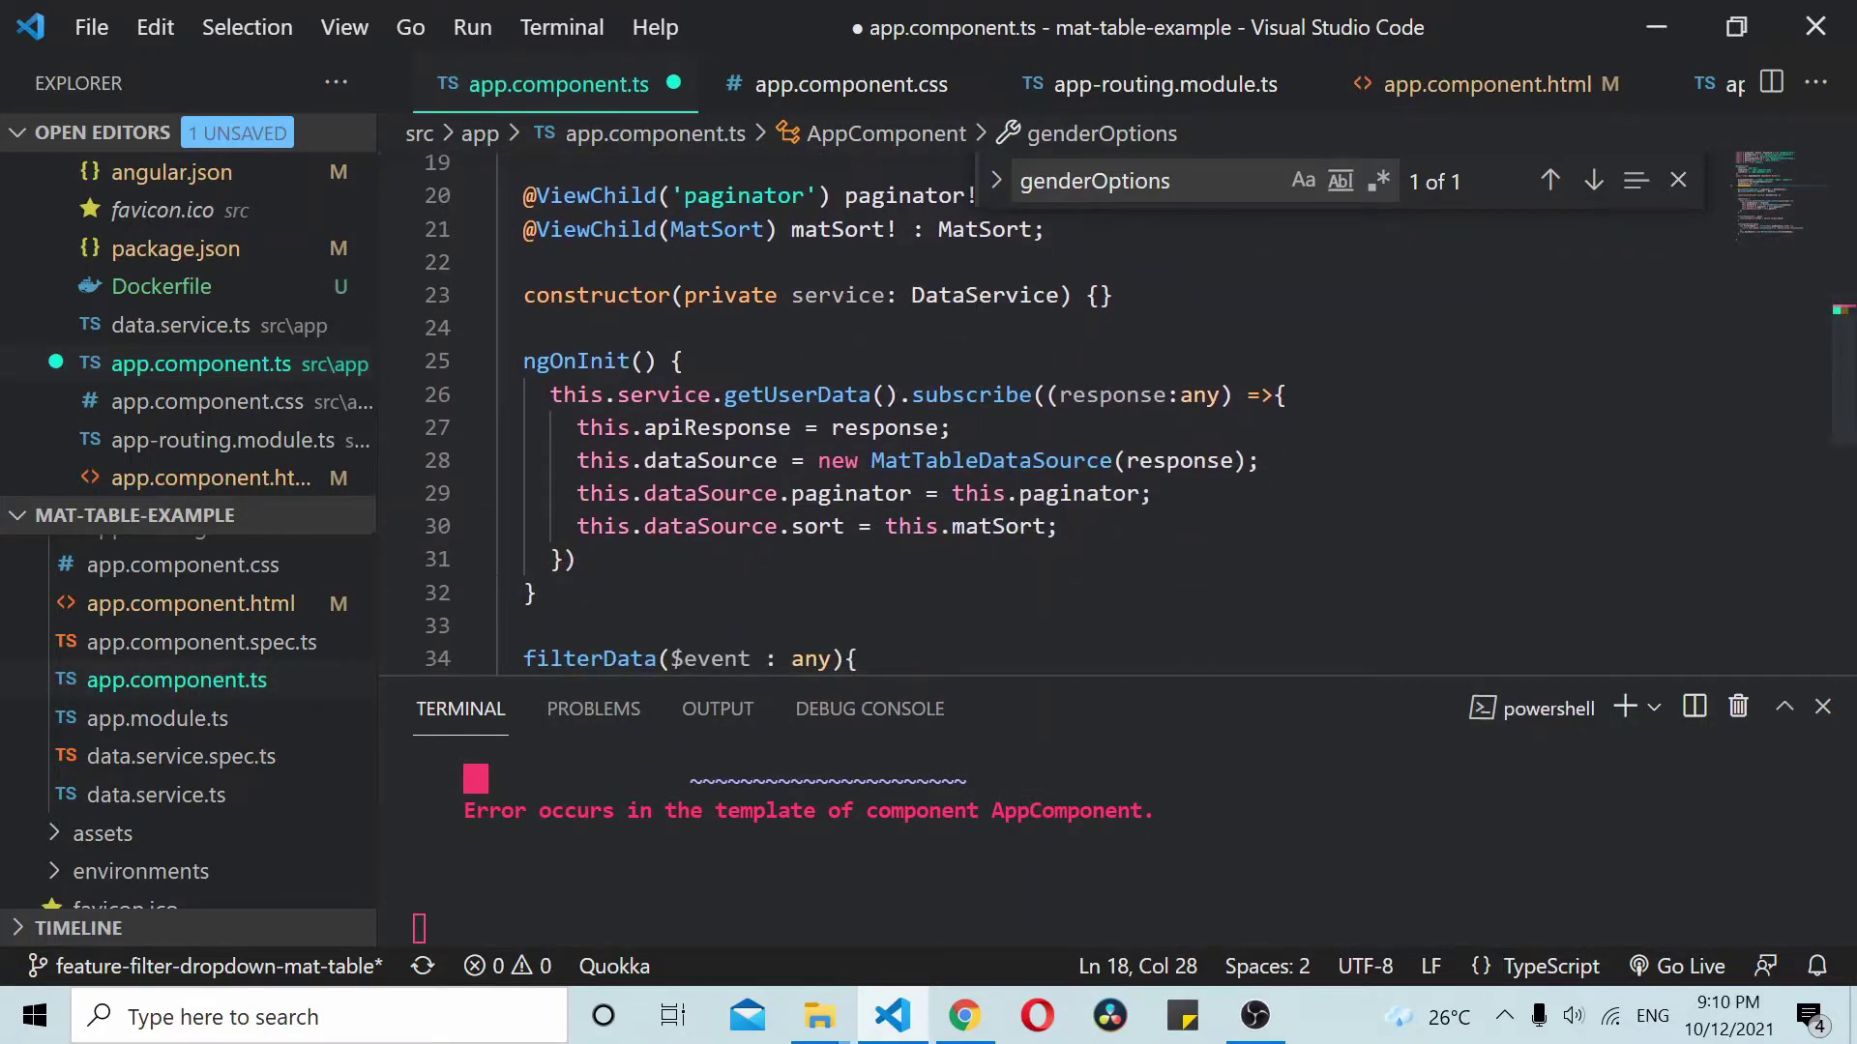
Step: Below the dataSource assignment, add this.genderOptions = response.map((item:any) => item['gender'])
{"action": "left_click", "coordinate": [1278, 460]}
{"action": "key", "text": "Return"}
{"action": "type", "text": "this."}
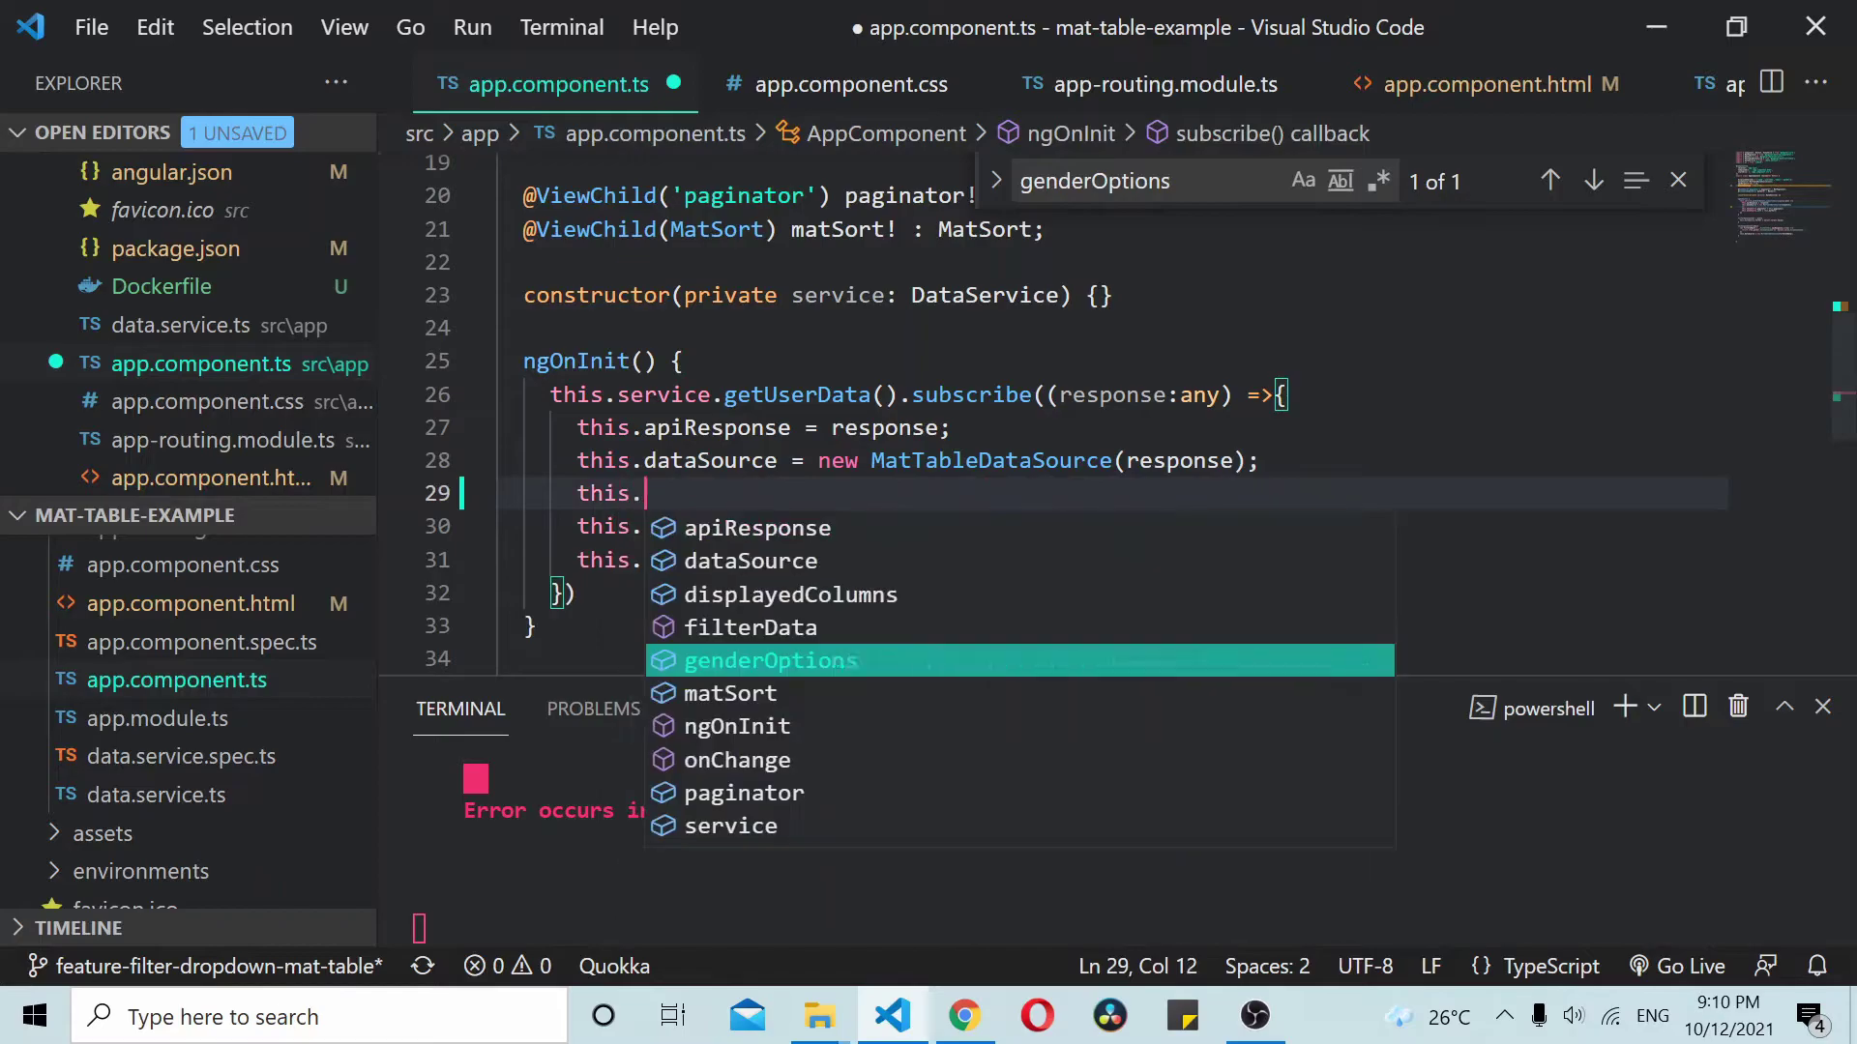
{"action": "key", "text": "Return"}
{"action": "type", "text": "= "}
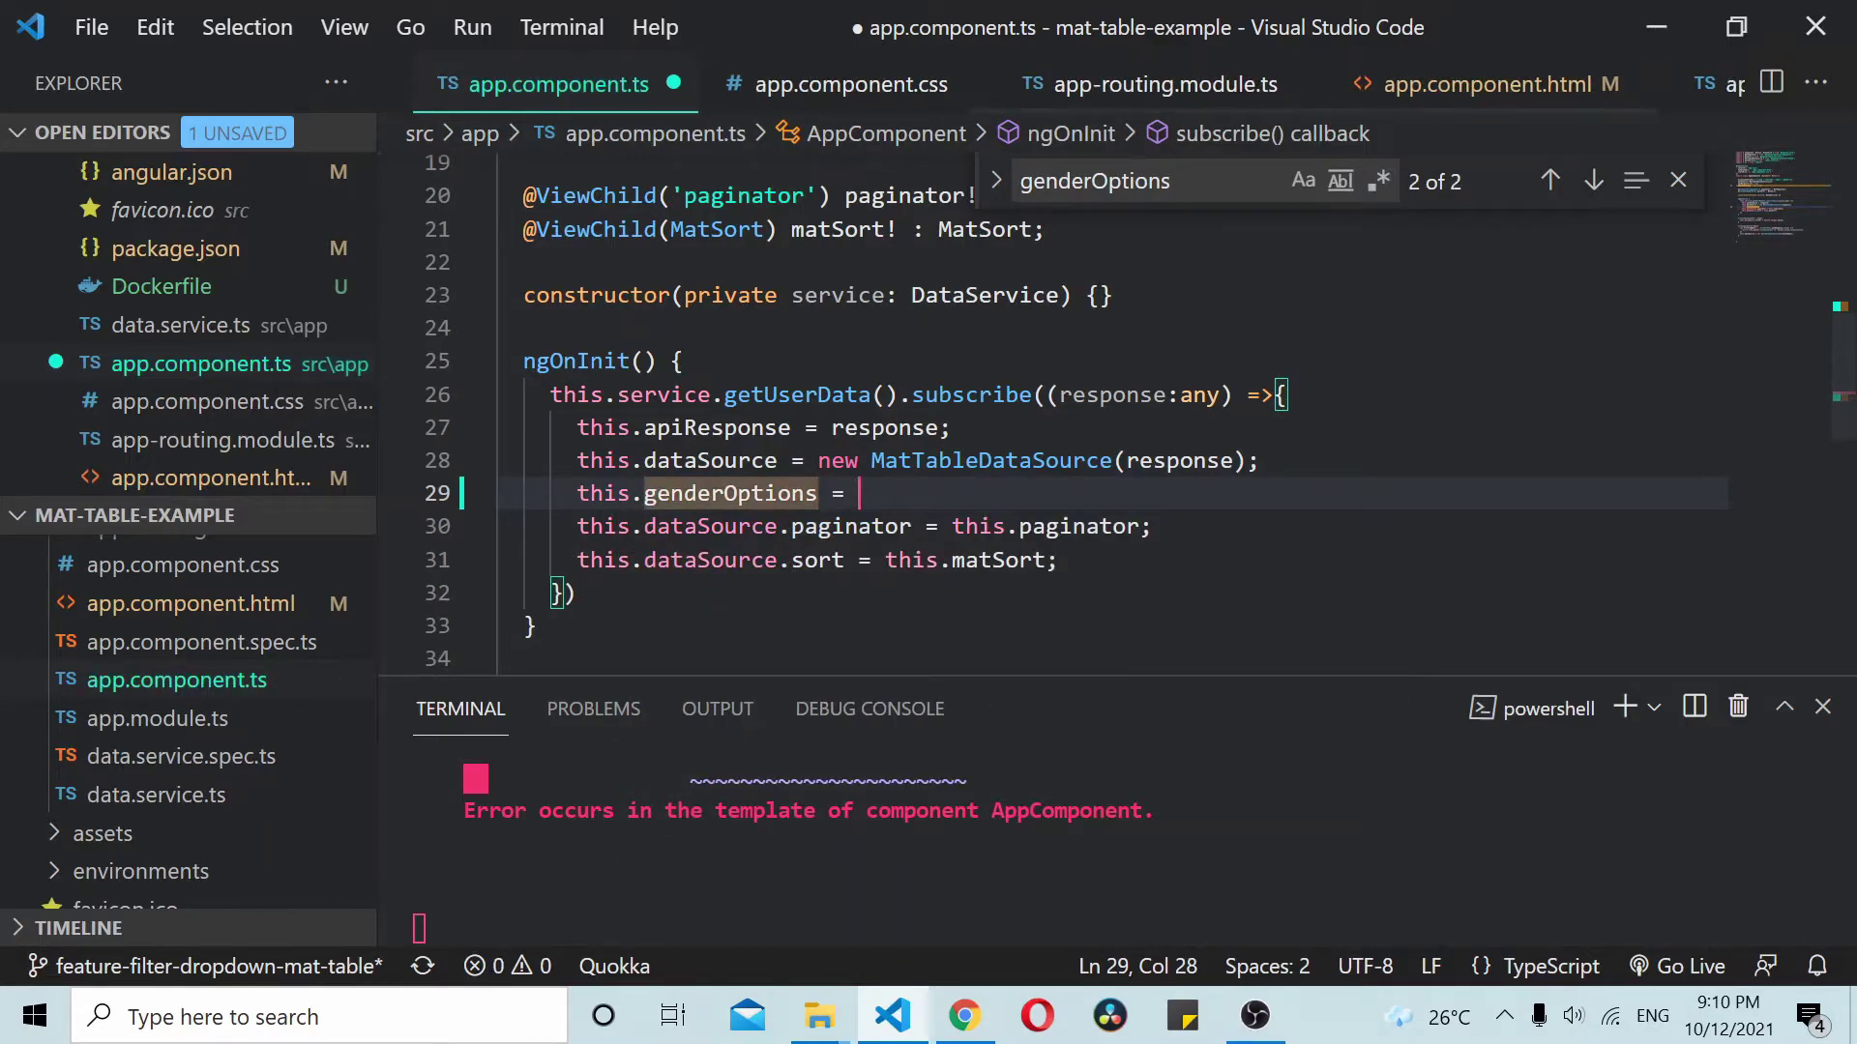
{"action": "type", "text": "_/uni"}
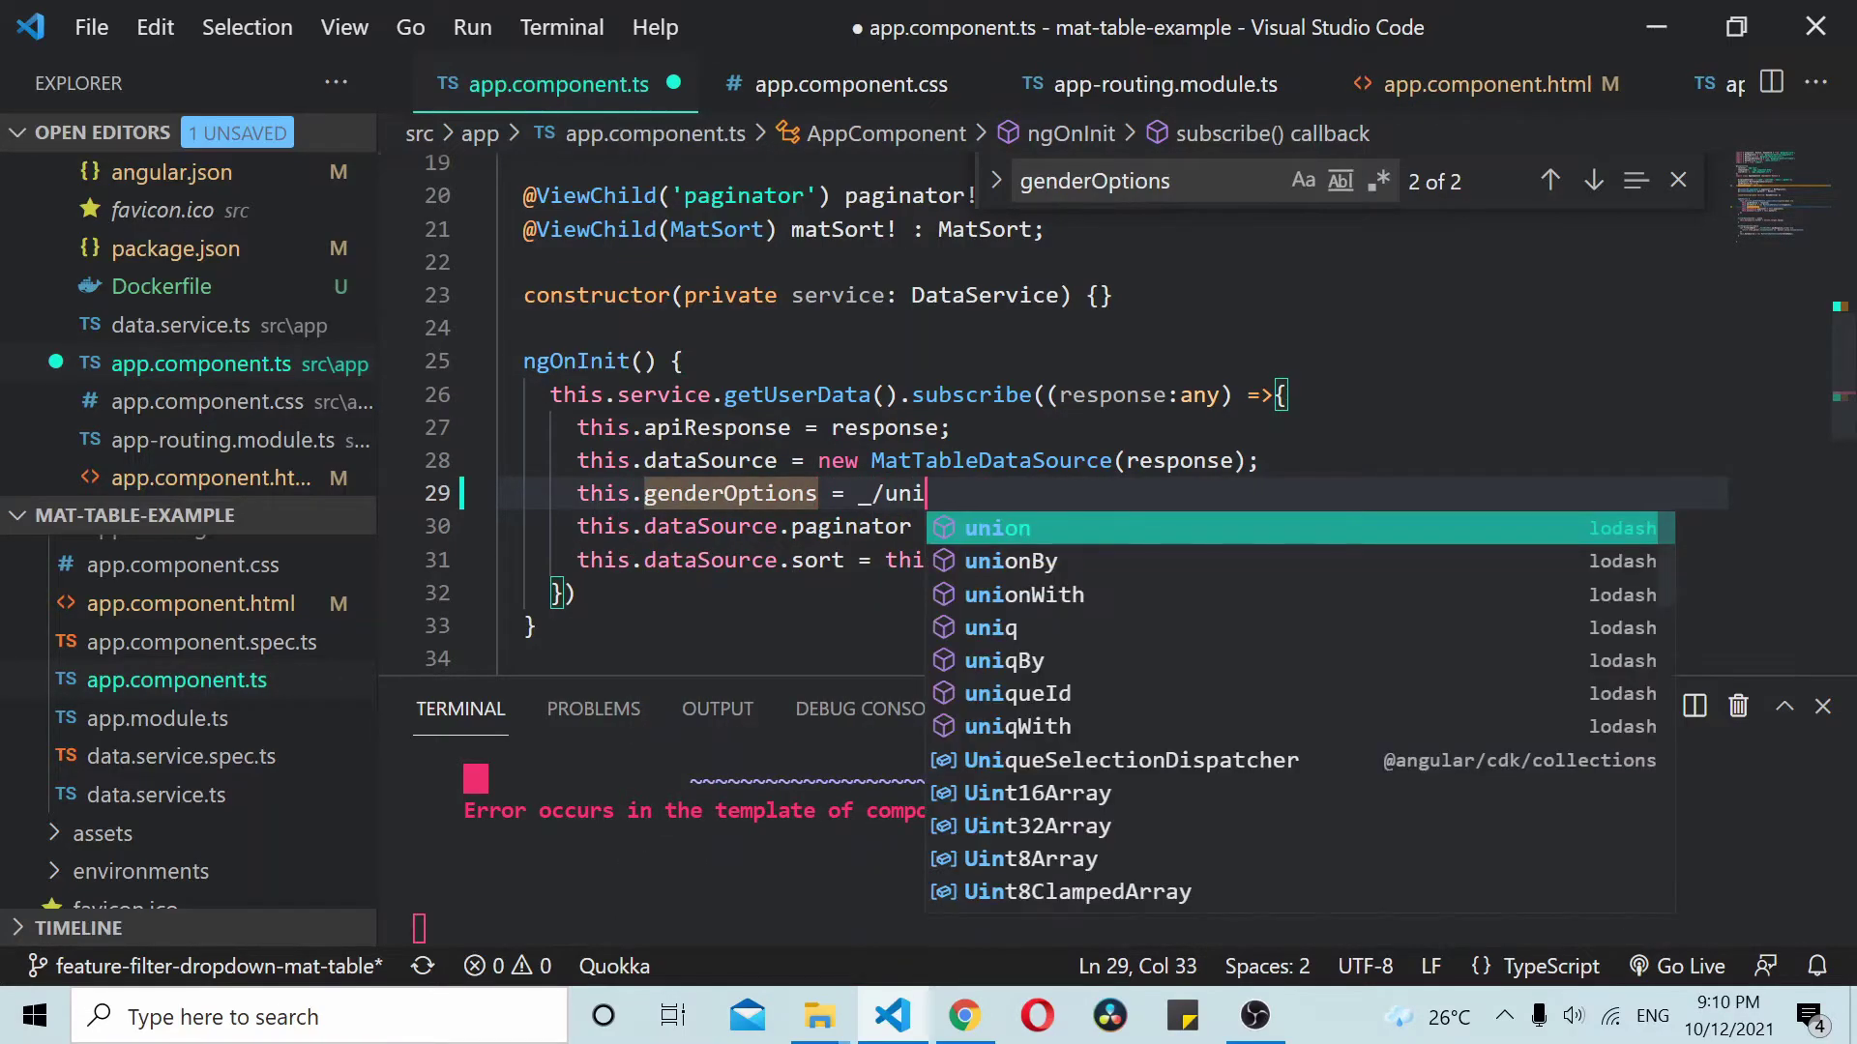
{"action": "key", "text": "BackSpace"}
{"action": "key", "text": "BackSpace"}
{"action": "key", "text": "BackSpace"}
{"action": "type", "text": "respo"}
{"action": "key", "text": "Return"}
{"action": "type", "text": ".map"}
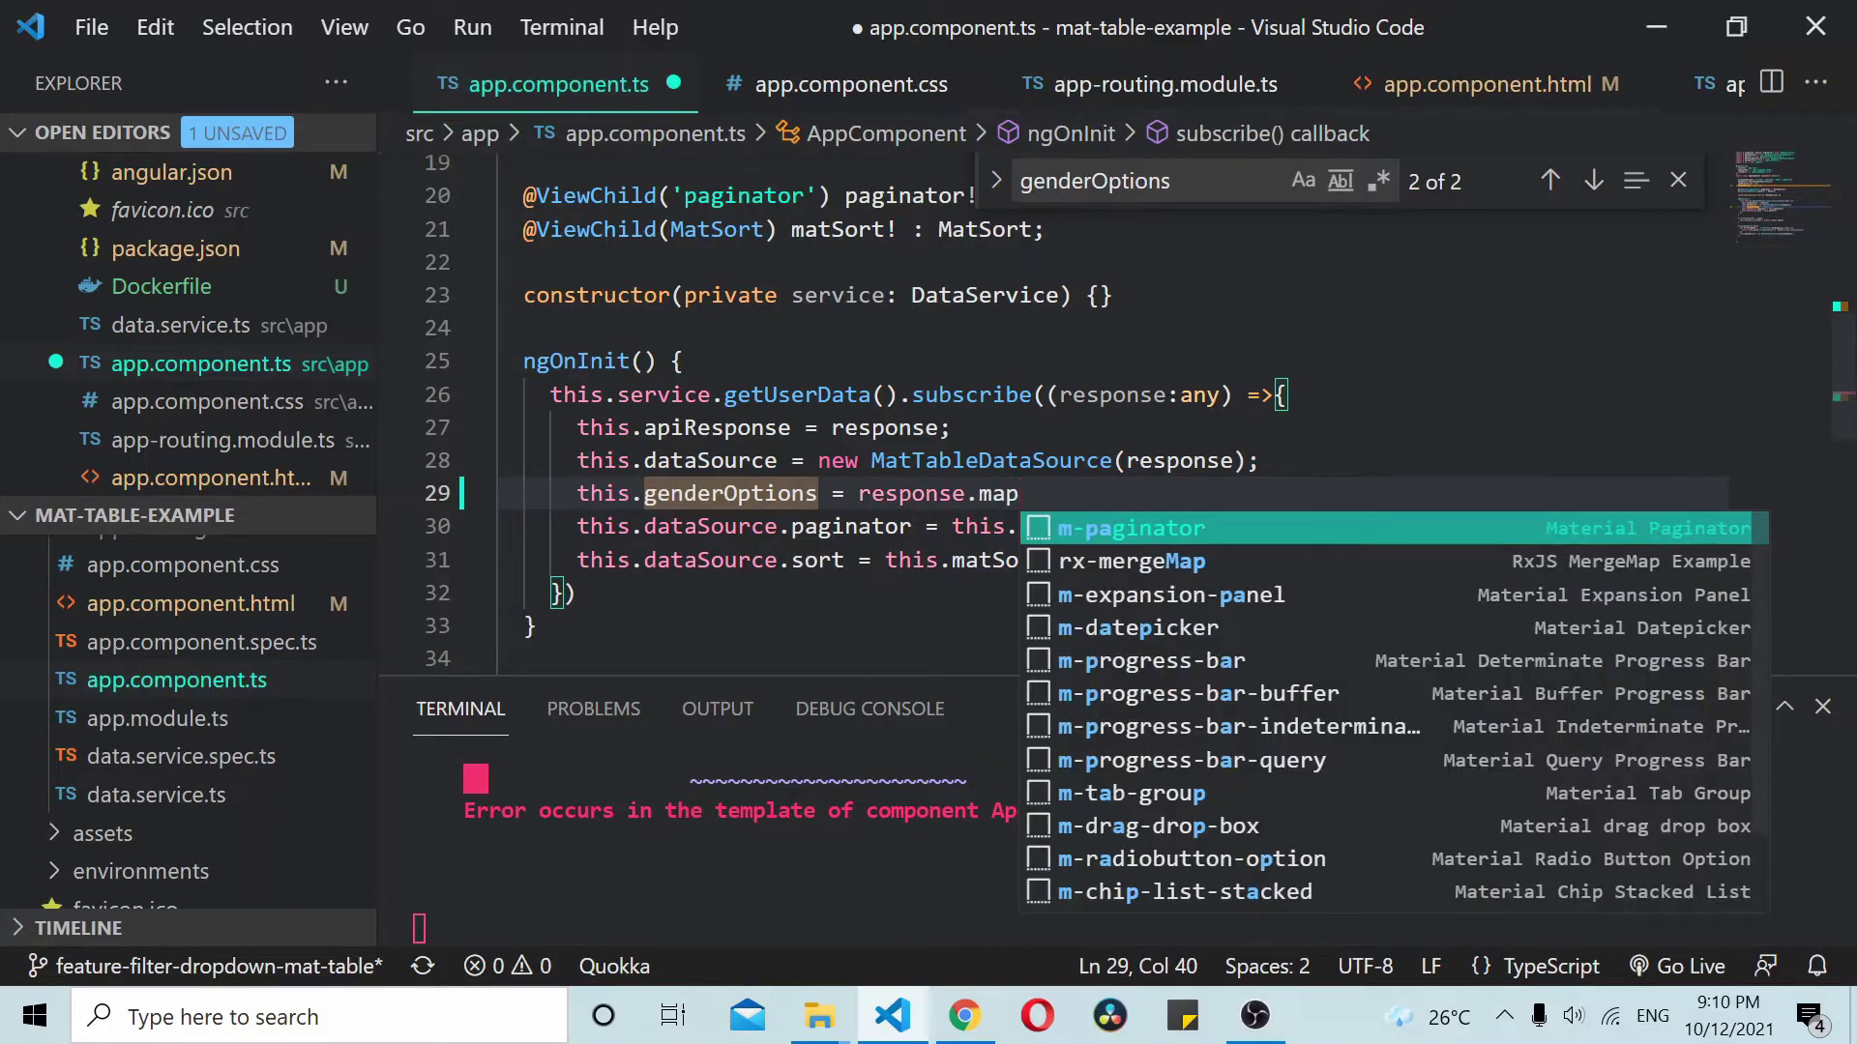
{"action": "type", "text": "(ite"}
{"action": "key", "text": "BackSpace"}
{"action": "key", "text": "BackSpace"}
{"action": "key", "text": "BackSpace"}
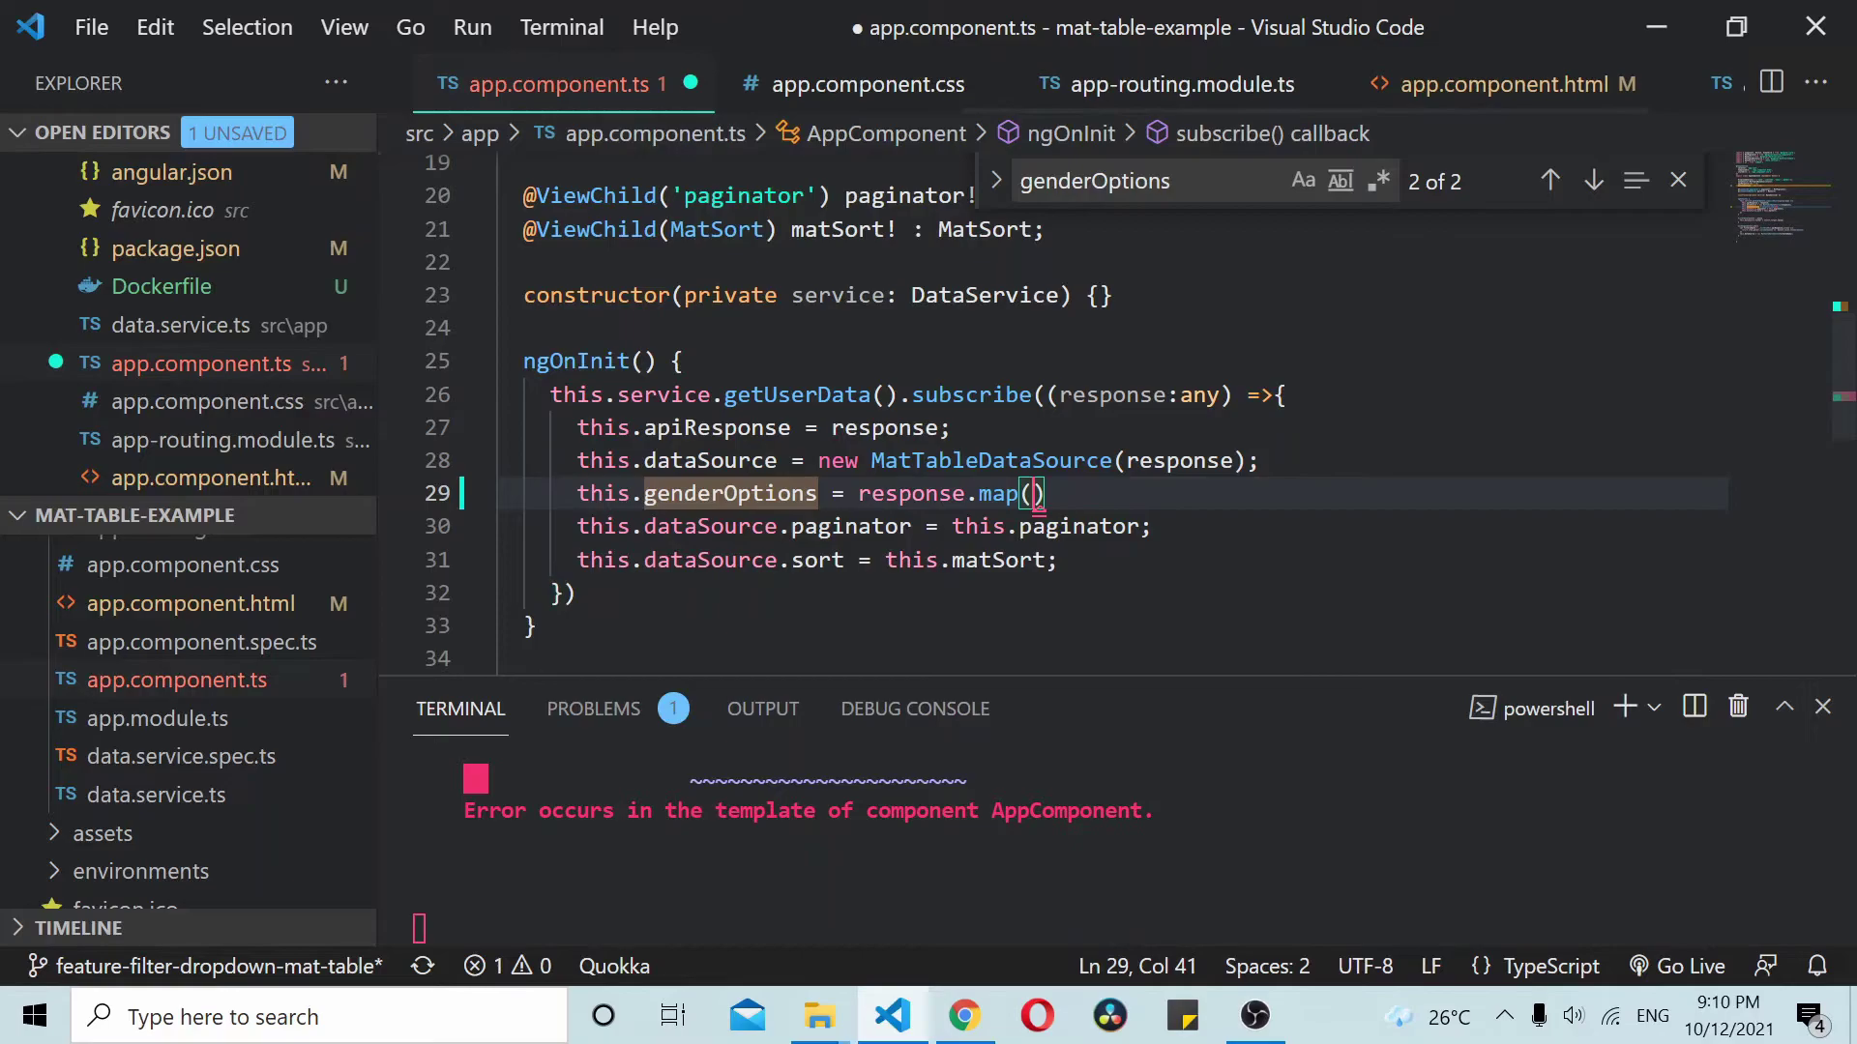
{"action": "type", "text": "(item:"}
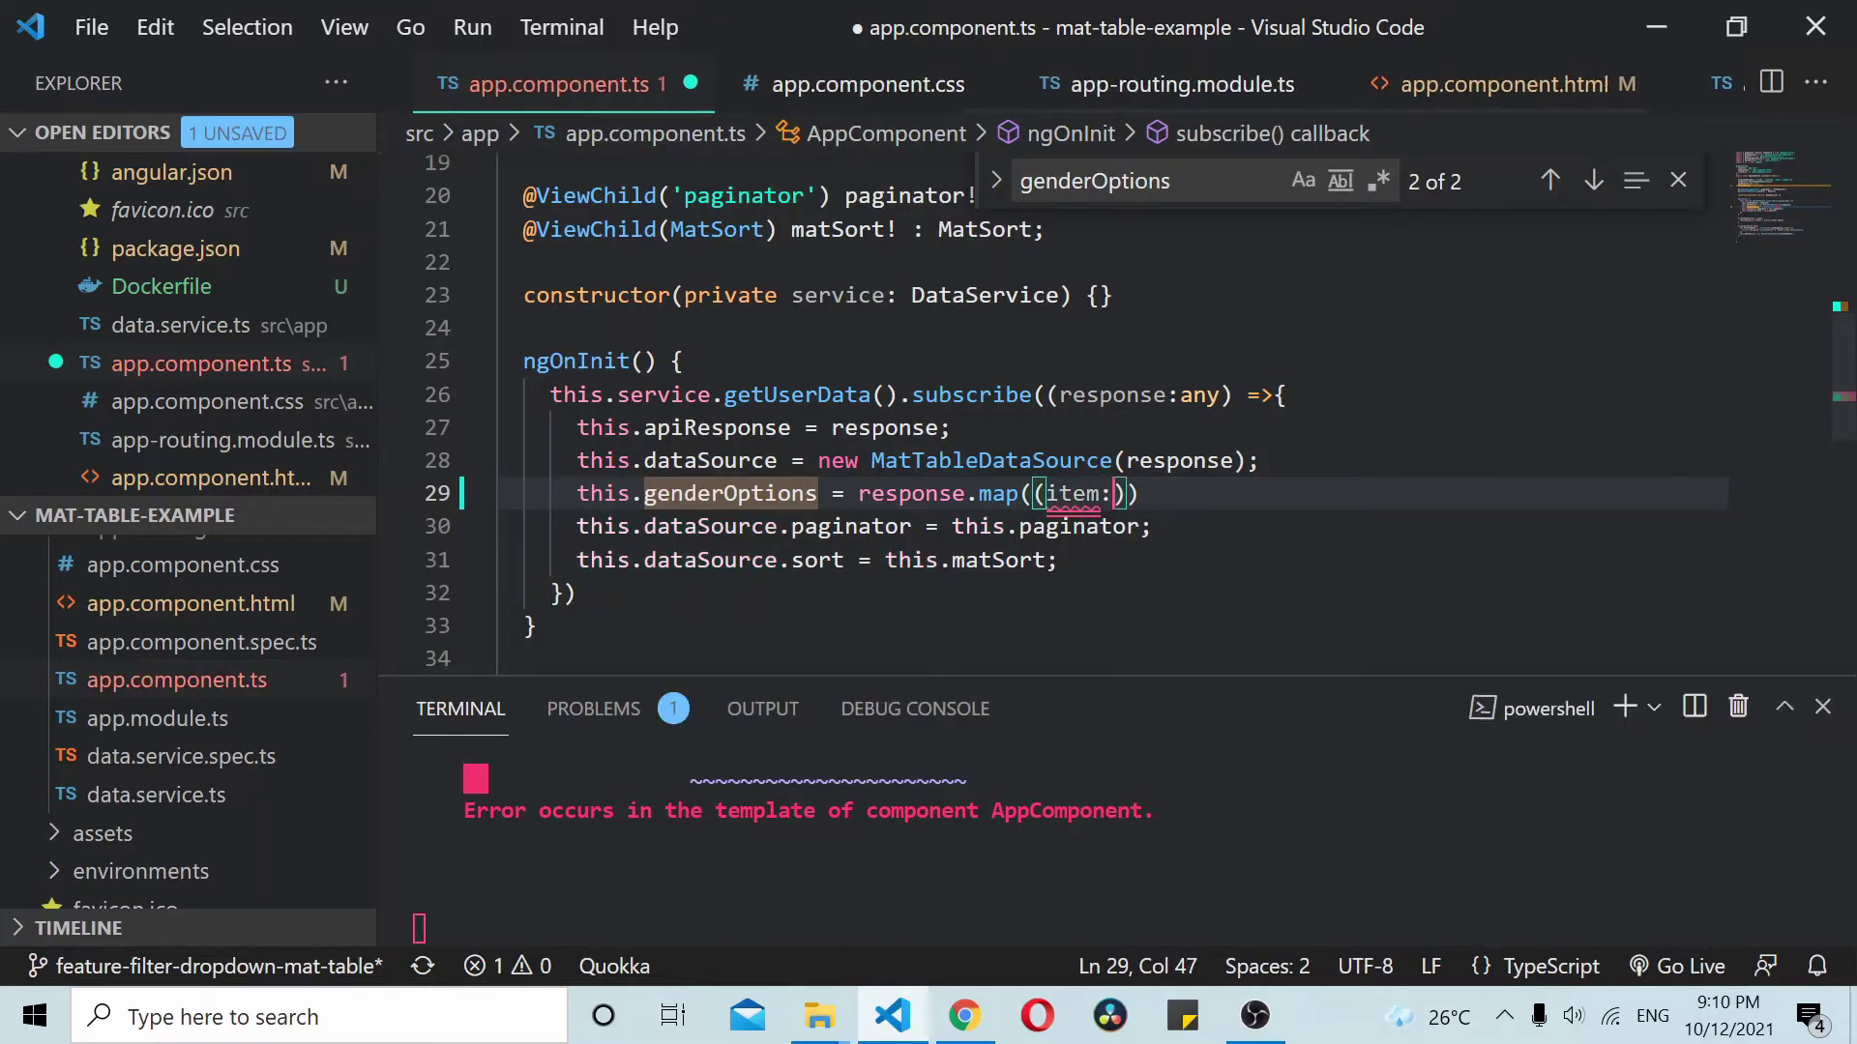
{"action": "type", "text": "any) ="}
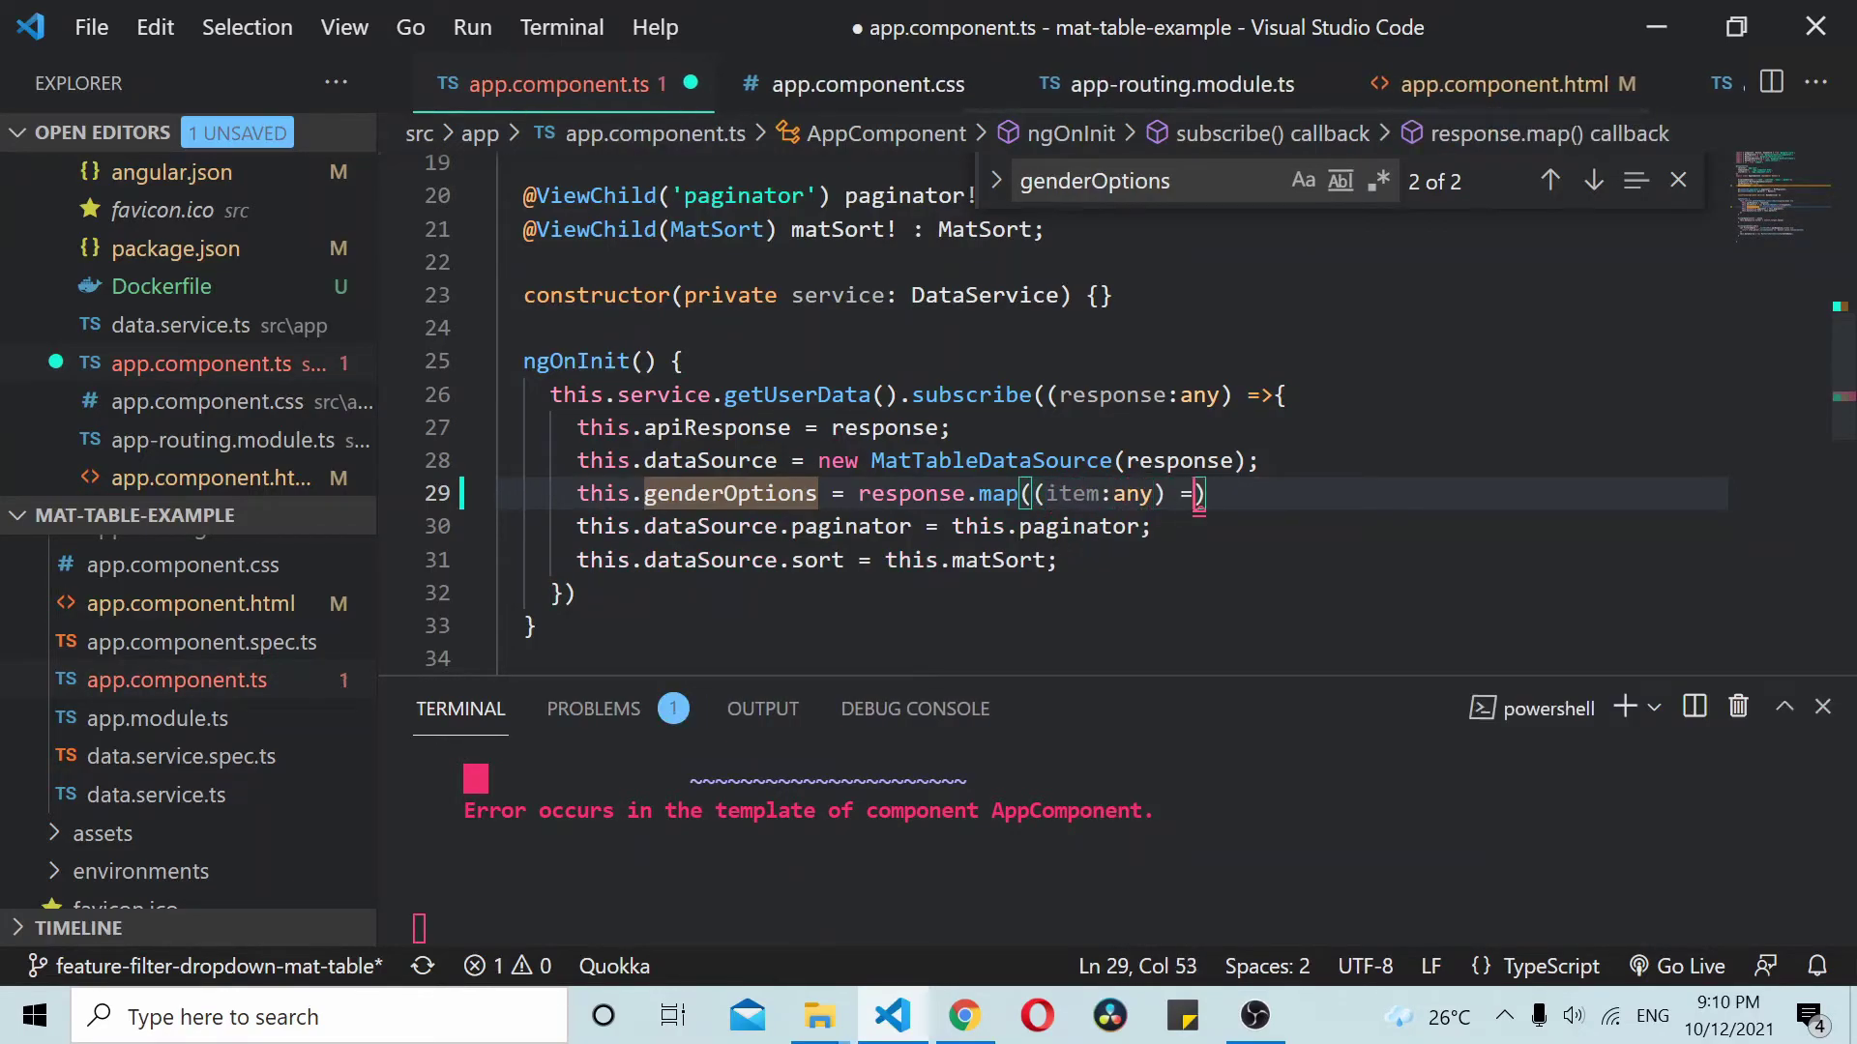
{"action": "type", "text": "> item['gender'"}
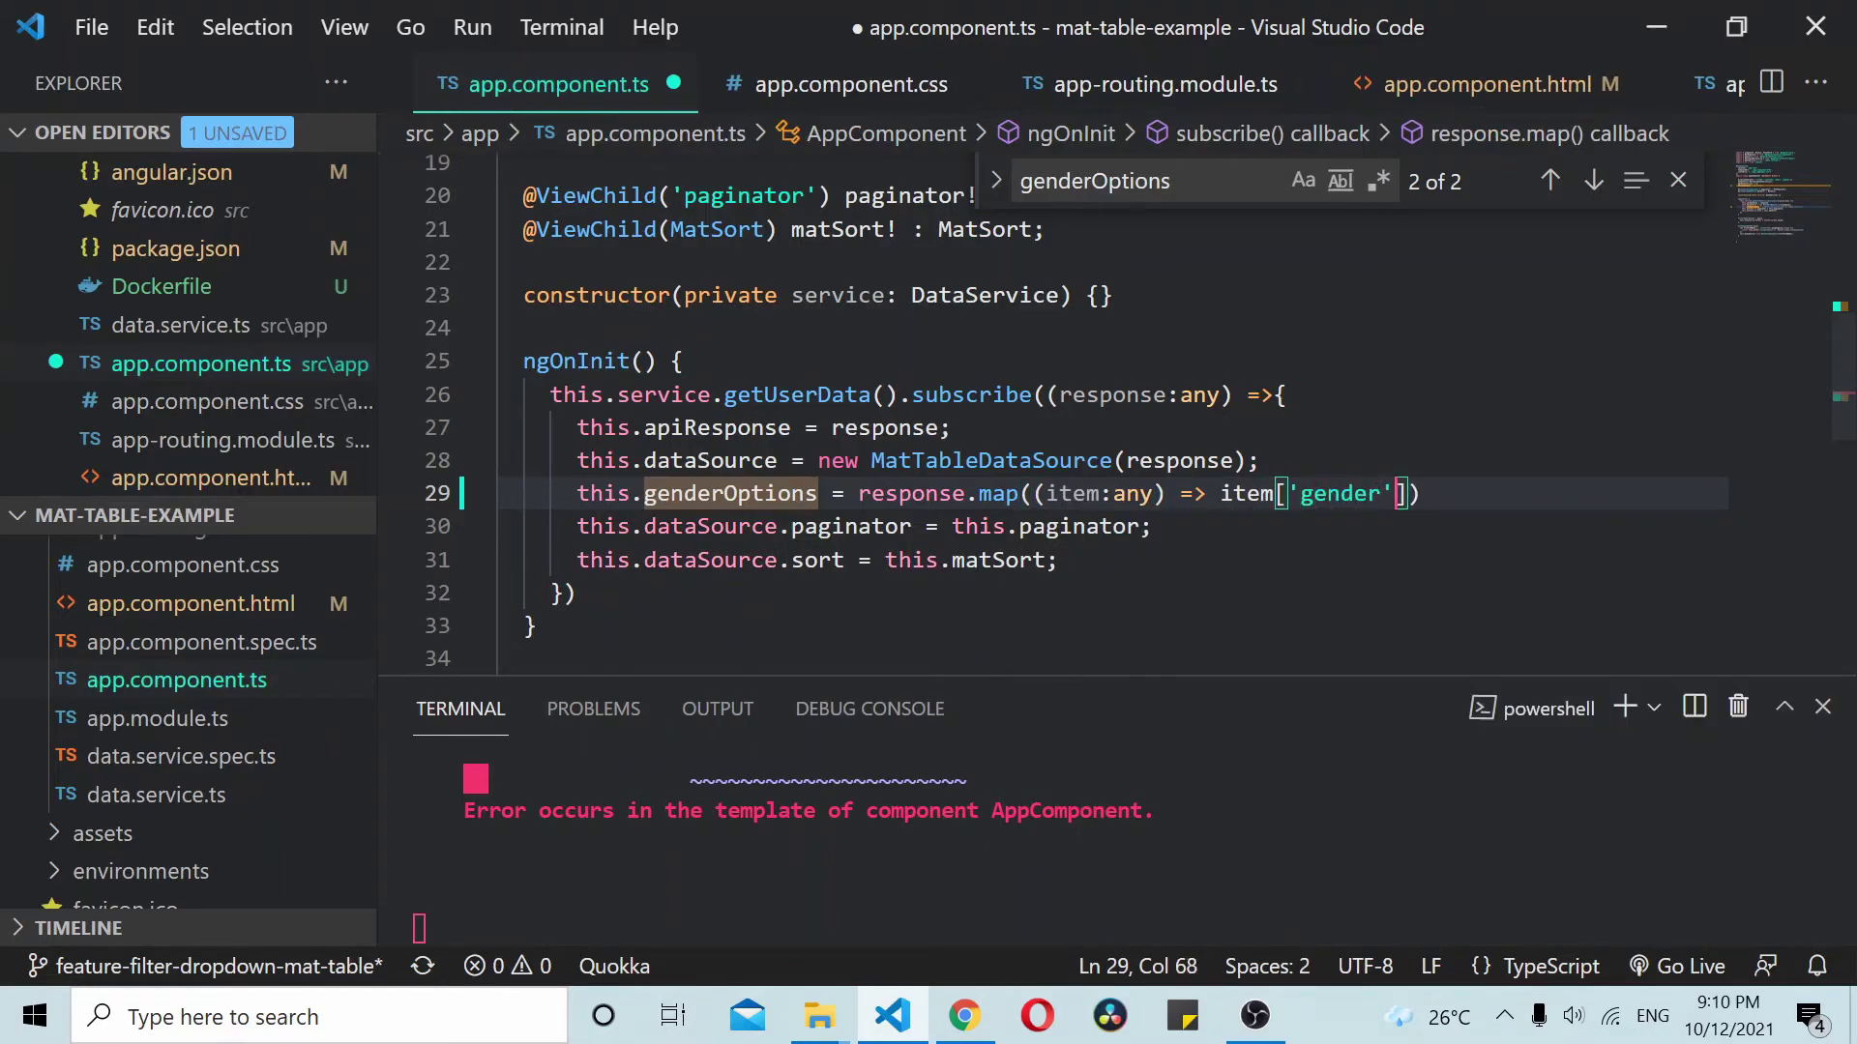
{"action": "type", "text": "])"}
{"action": "key", "text": "Left"}
{"action": "key", "text": "Left"}
{"action": "key", "text": "Left"}
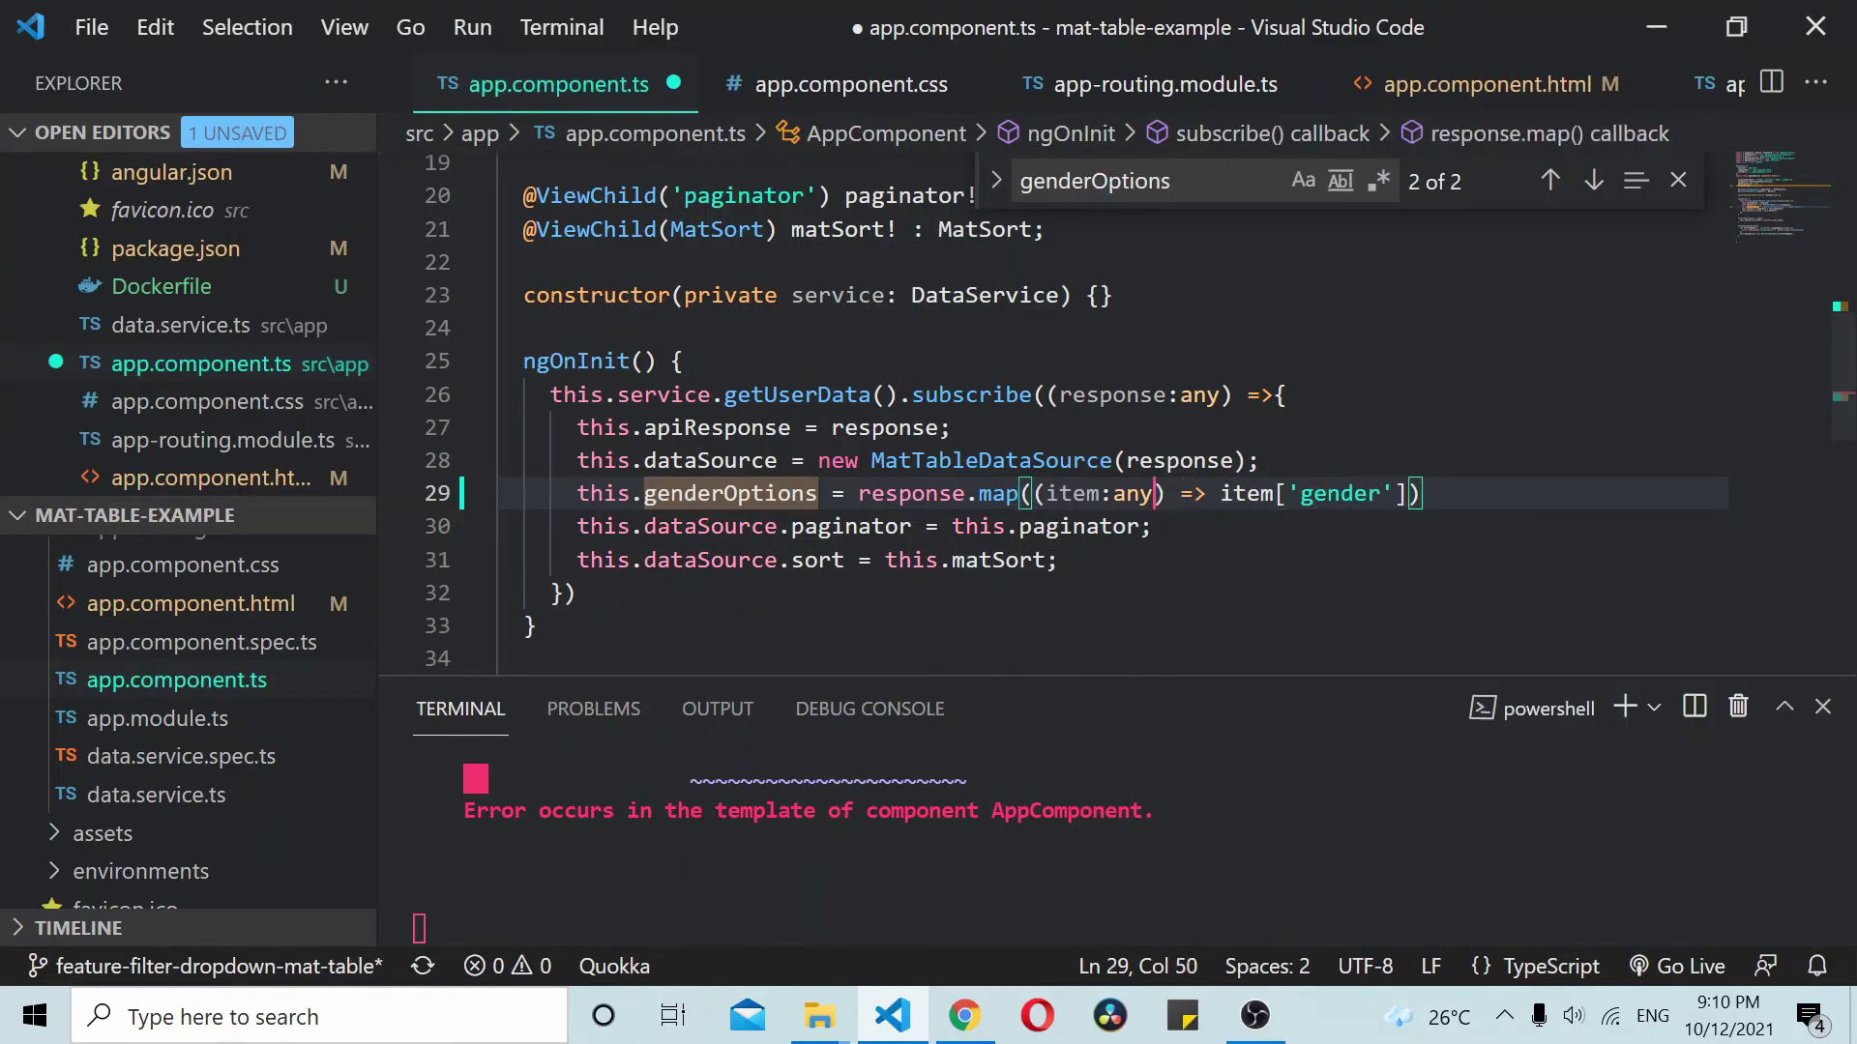